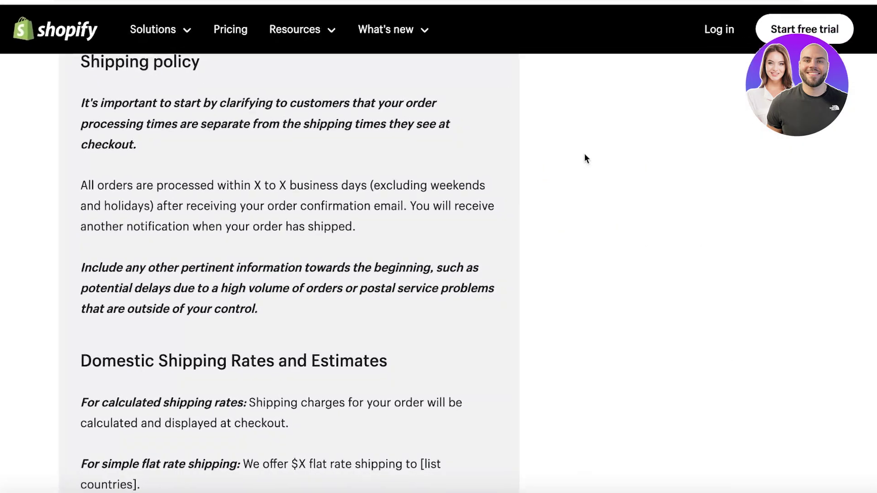
Highlight the 'easy-to-find shipping details' and 'clear and concise presentation' points in the article.
scroll(587, 158, "up", 3)
scroll(227, 219, "up", 1)
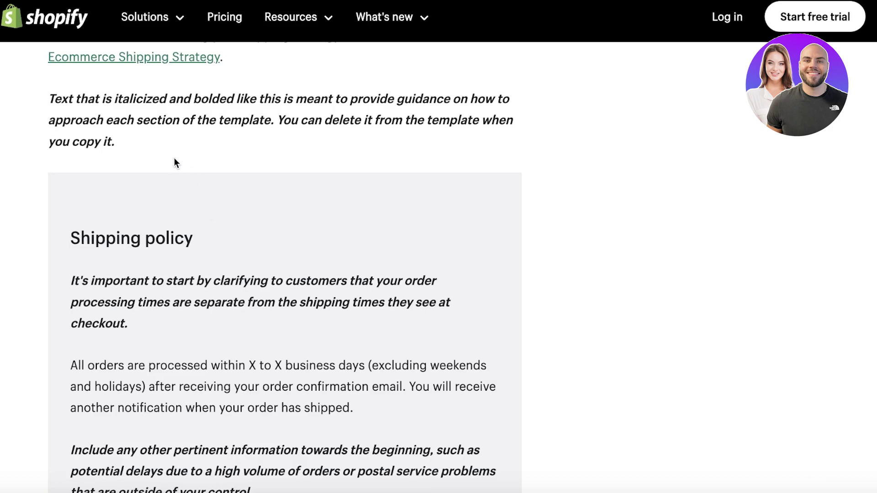
scroll(175, 160, "down", 3)
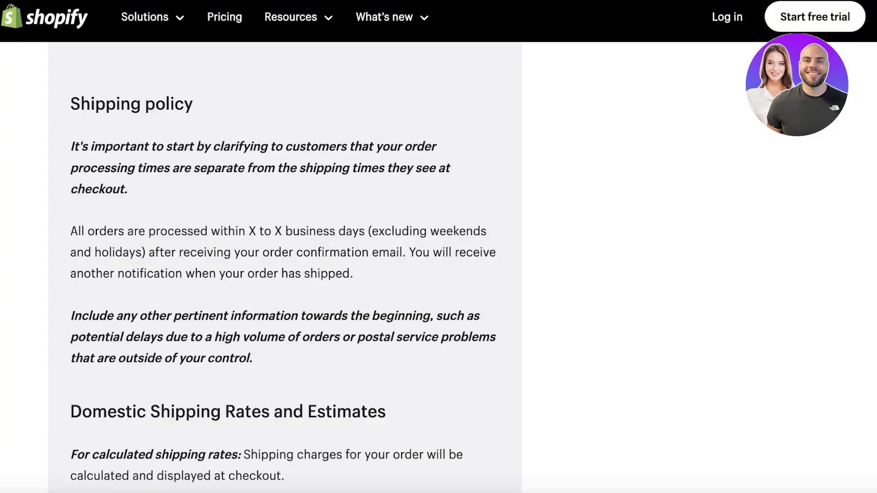
scroll(406, 175, "down", 10)
scroll(410, 175, "up", 20)
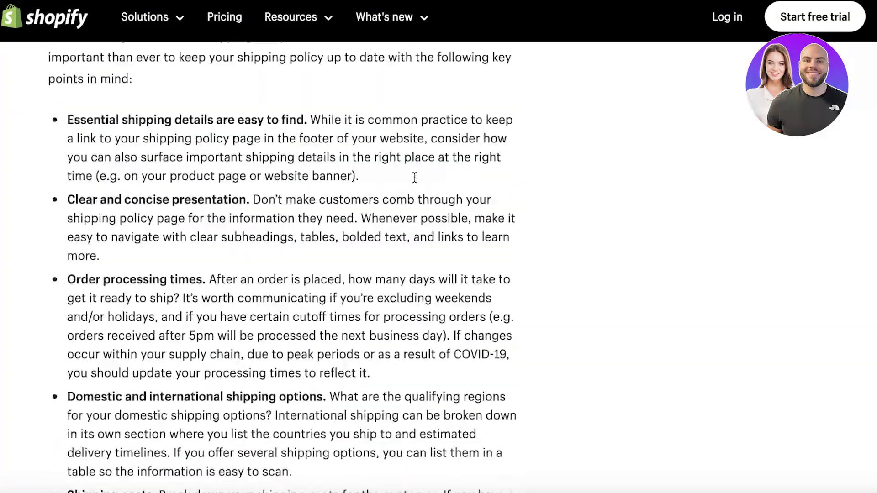
scroll(415, 177, "down", 20)
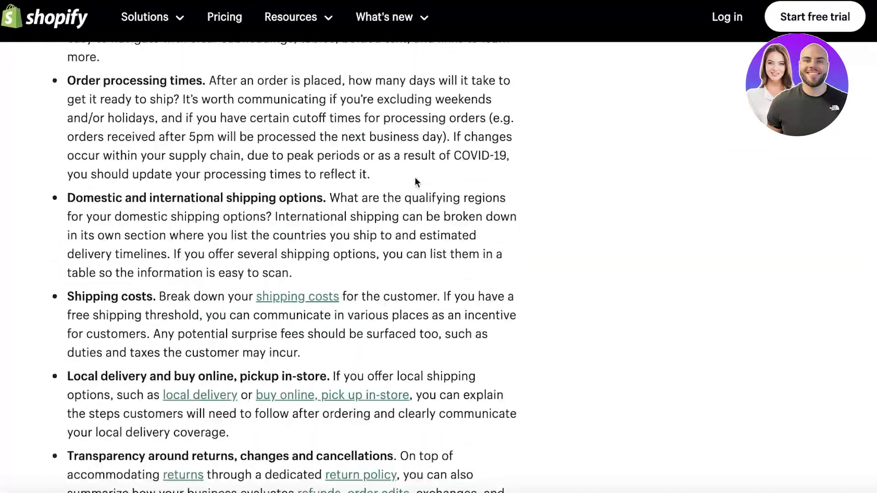
scroll(415, 177, "up", 4)
left_click_drag(74, 96, 296, 97)
left_click_drag(66, 177, 246, 179)
scroll(245, 178, "down", 1)
left_click(135, 230)
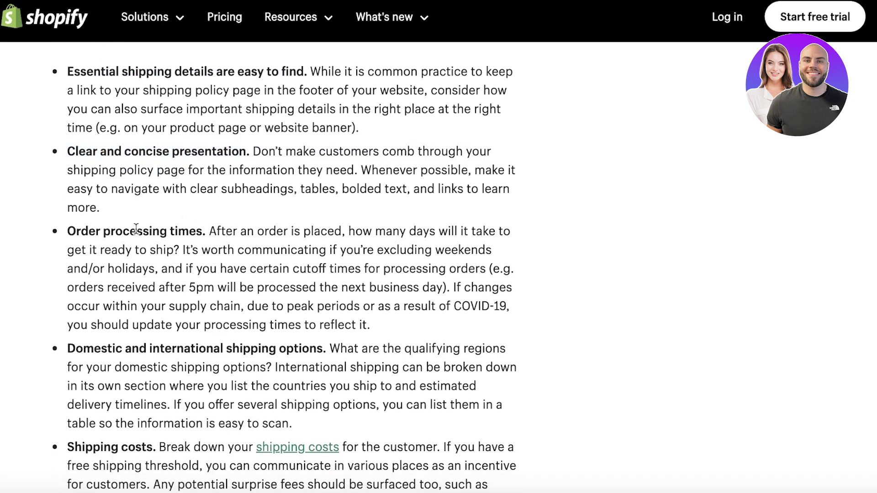
Bring up the admin Home dashboard showing 1 session, $0.00 sales and 0 orders.
scroll(125, 229, "down", 1)
scroll(174, 334, "down", 3)
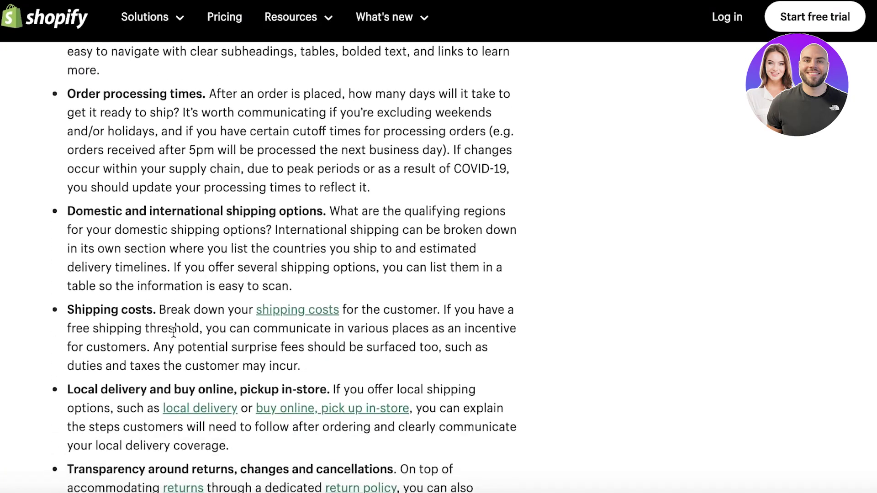
scroll(78, 261, "down", 3)
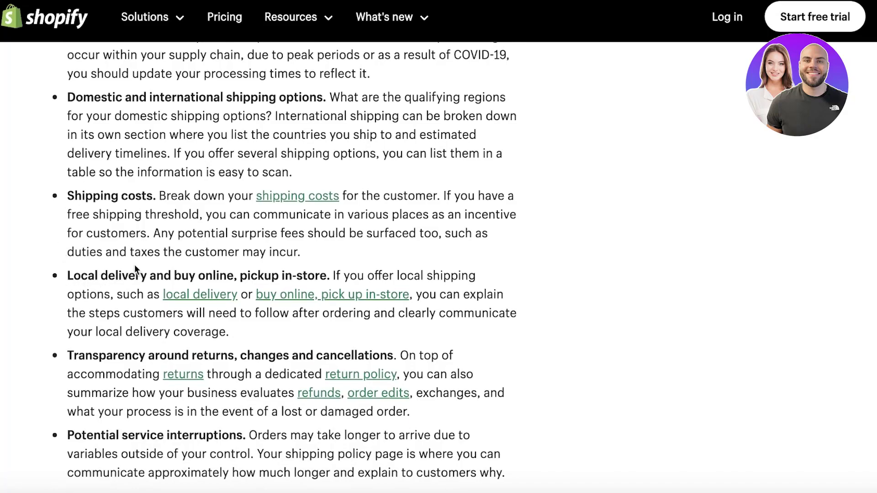
scroll(134, 265, "down", 3)
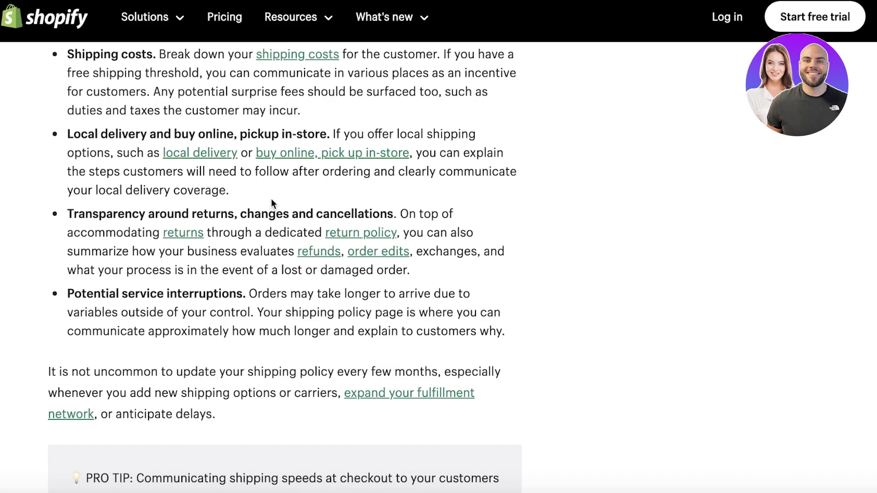
scroll(273, 193, "down", 4)
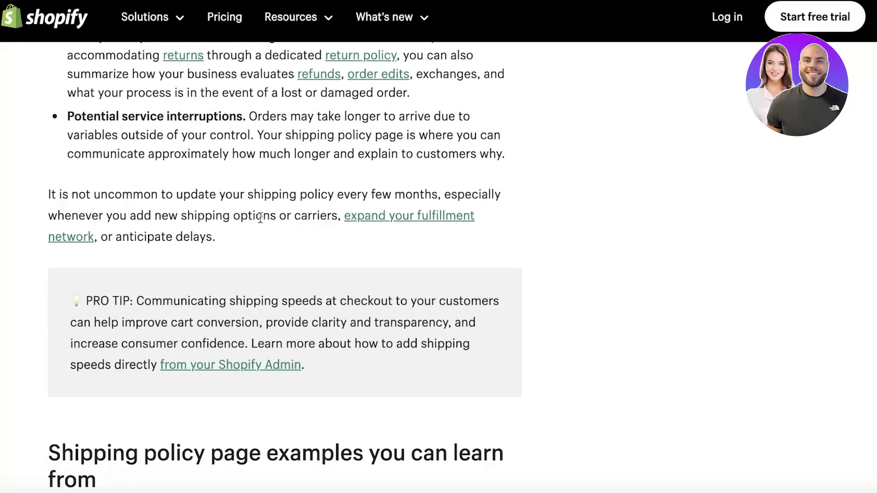
scroll(182, 135, "down", 15)
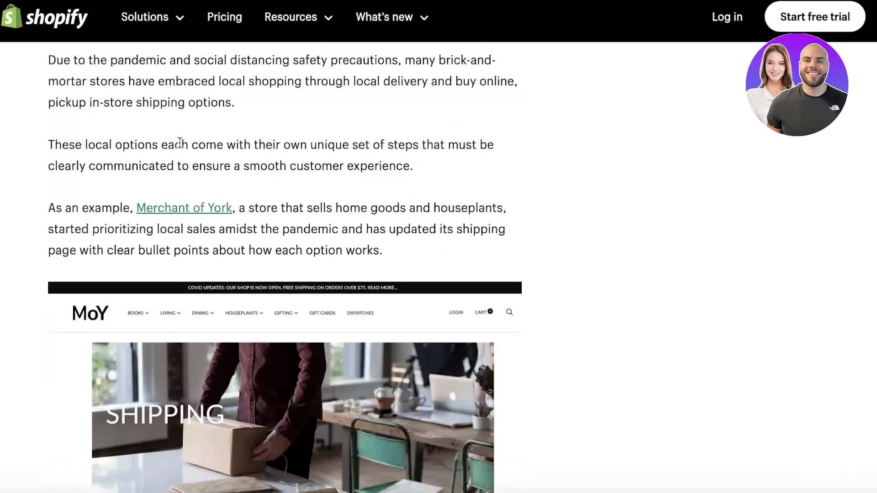
scroll(181, 151, "down", 20)
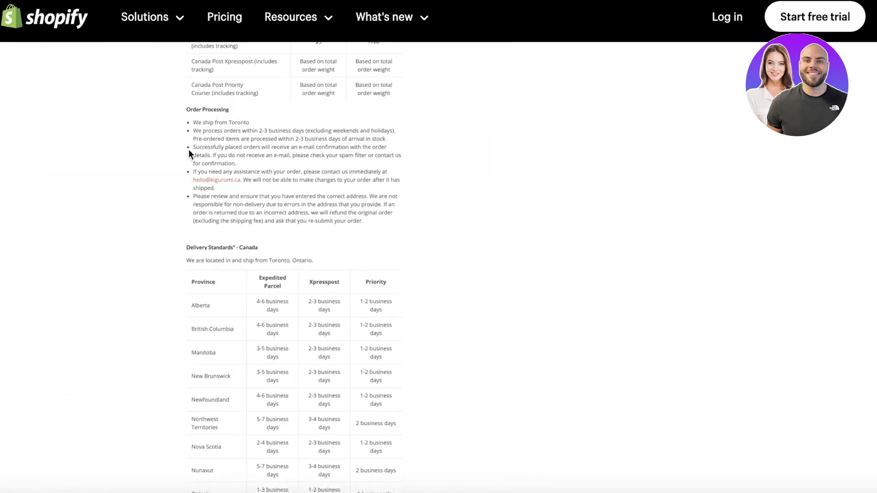
scroll(189, 151, "down", 10)
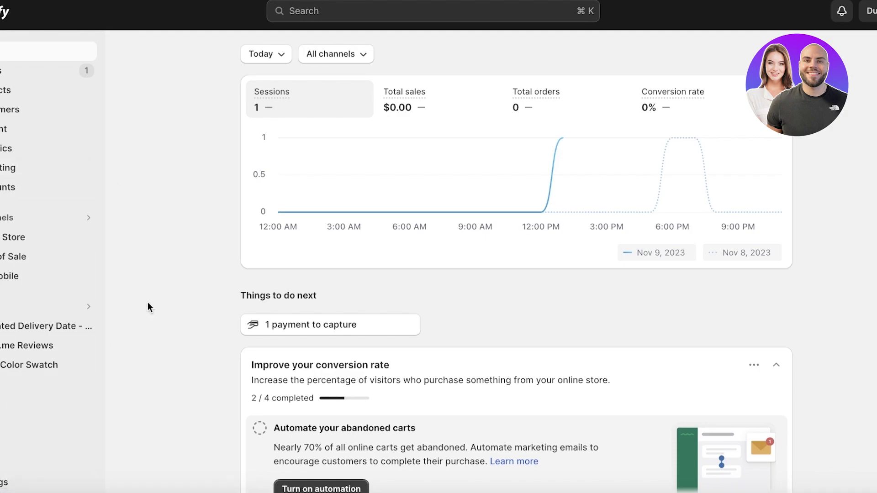
mouse_move(259, 208)
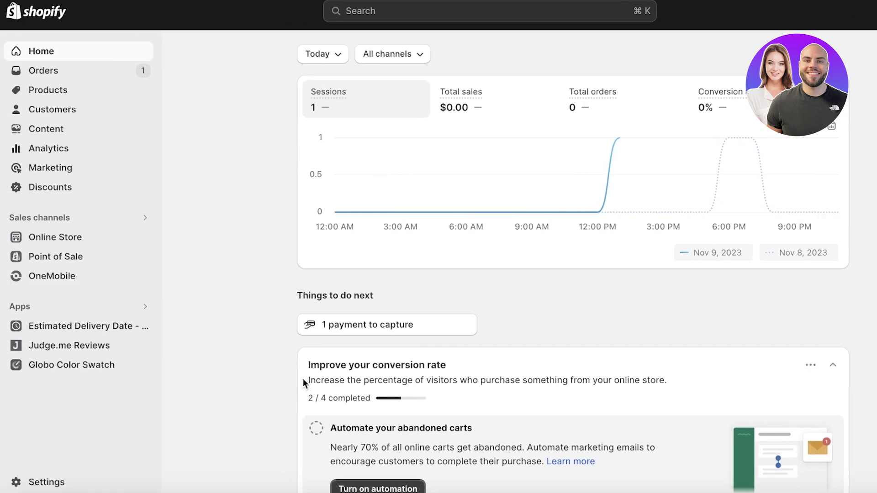
Go to Settings > Policies and scroll through the store policies.
left_click(56, 482)
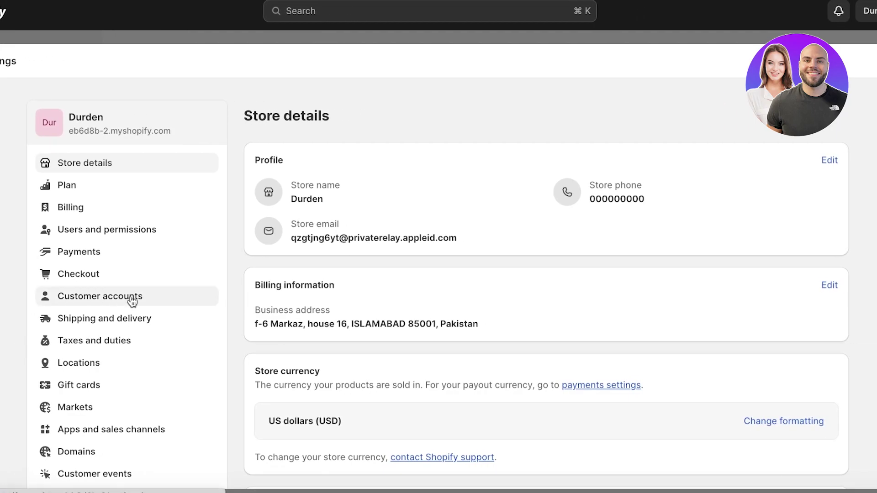
scroll(132, 299, "down", 3)
scroll(137, 298, "down", 4)
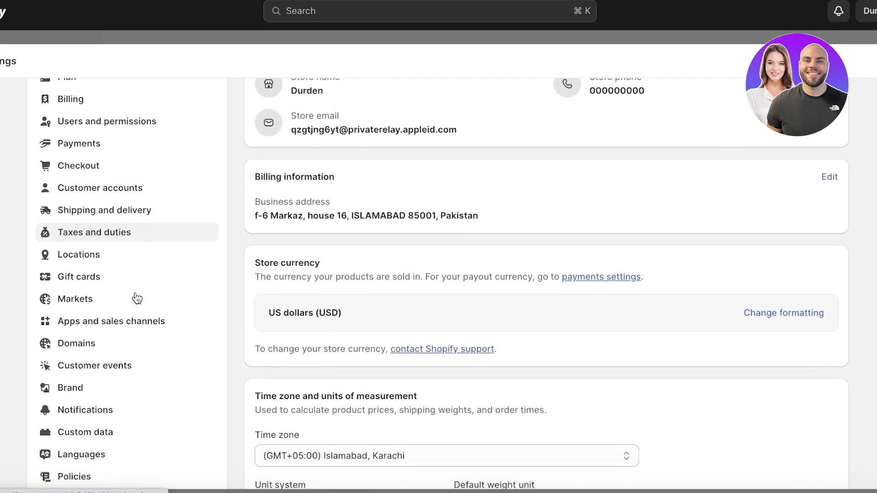
left_click(86, 449)
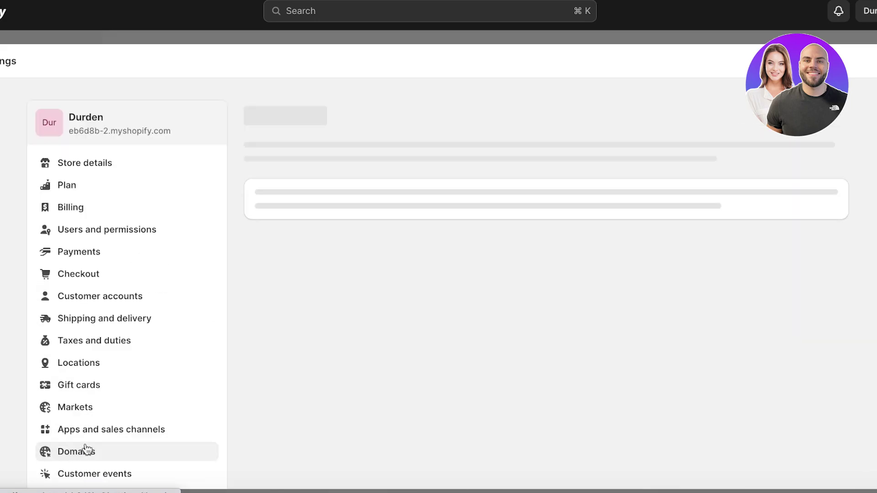
scroll(286, 246, "down", 5)
scroll(286, 245, "down", 1)
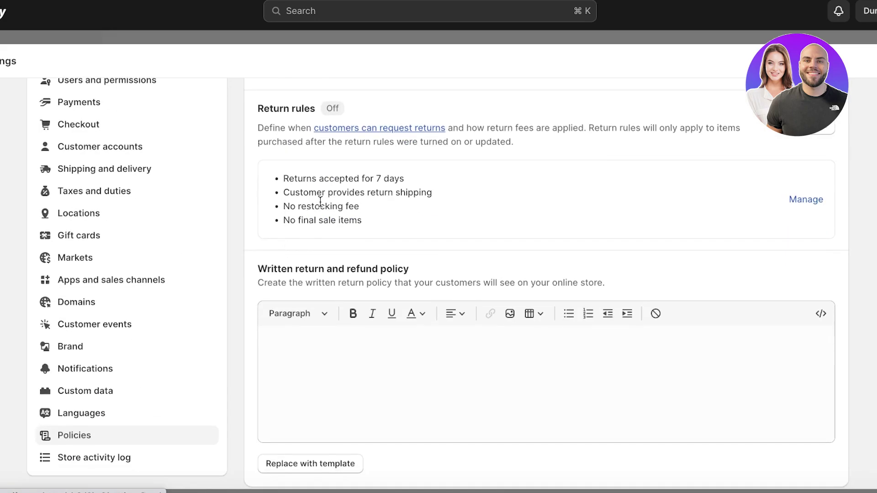
scroll(321, 206, "up", 1)
scroll(357, 130, "down", 3)
scroll(358, 130, "up", 5)
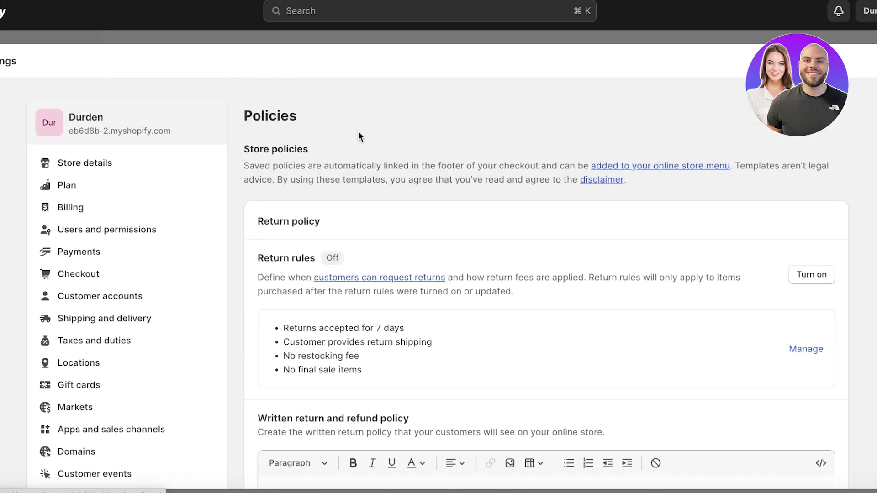
scroll(258, 192, "down", 1)
scroll(273, 223, "down", 1)
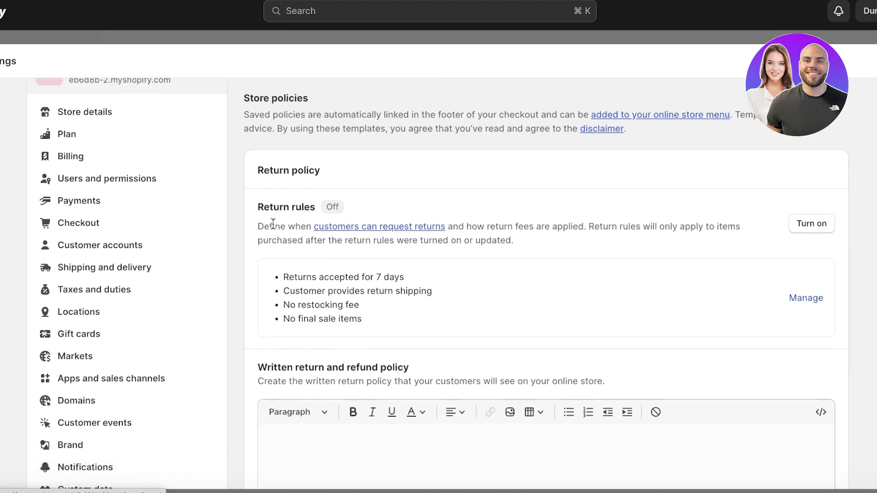
scroll(272, 224, "down", 9)
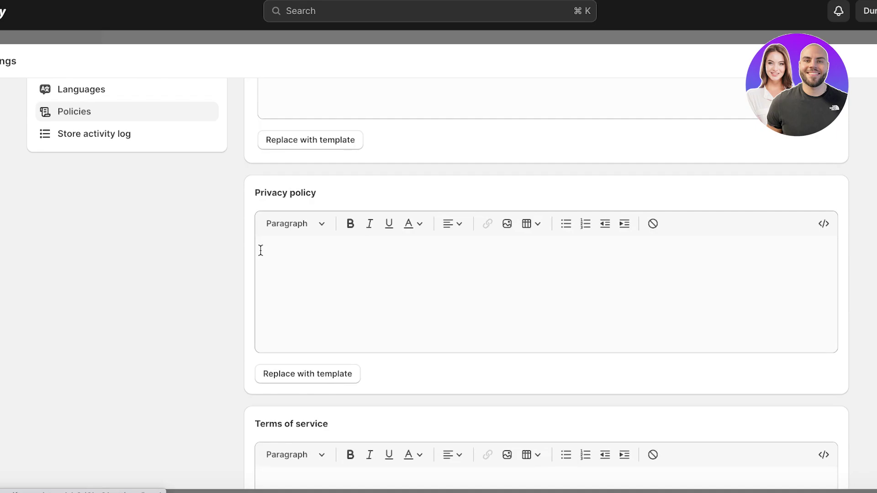
scroll(260, 250, "down", 5)
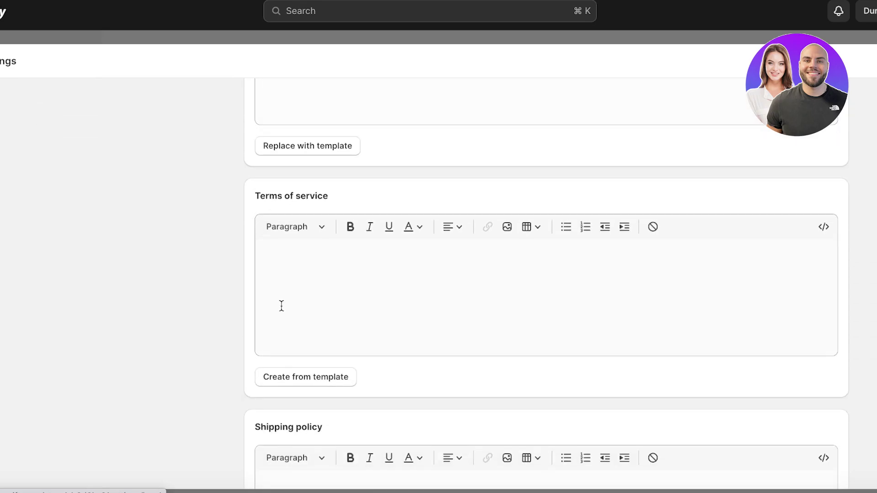
scroll(281, 283, "down", 7)
scroll(261, 201, "down", 3)
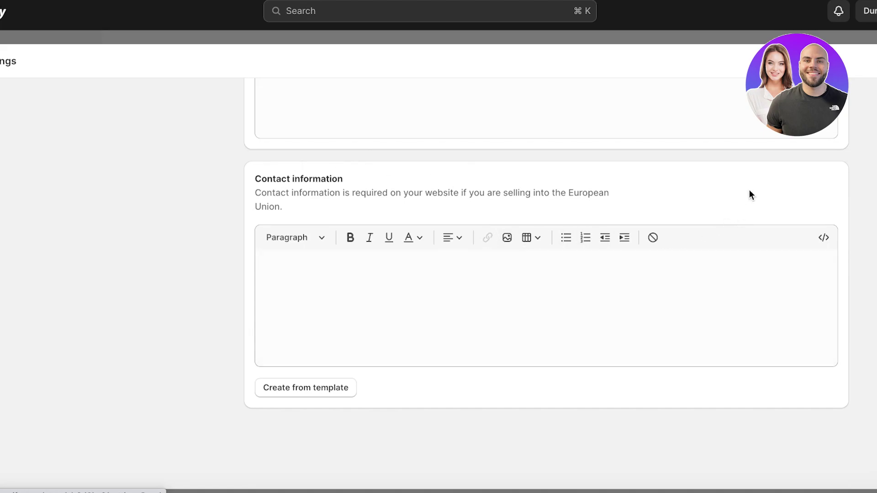
Copy the 'Shipping policy' heading text from the policies page.
scroll(749, 190, "up", 10)
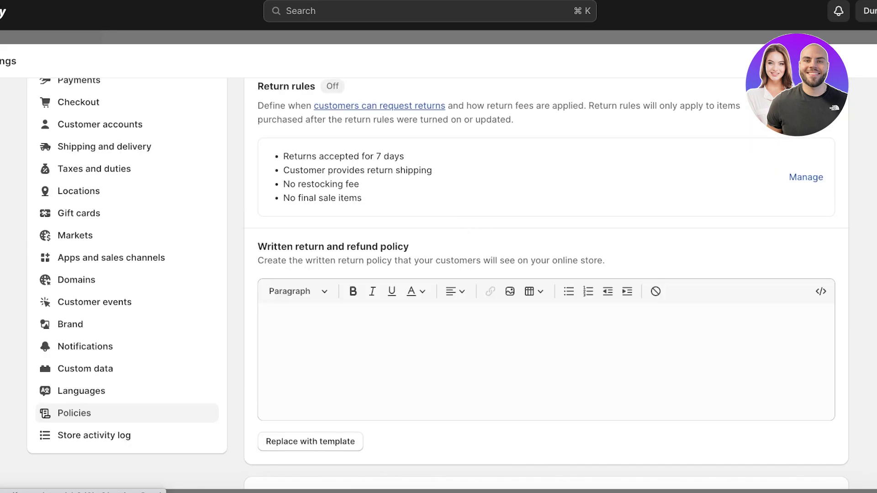
scroll(556, 111, "up", 1)
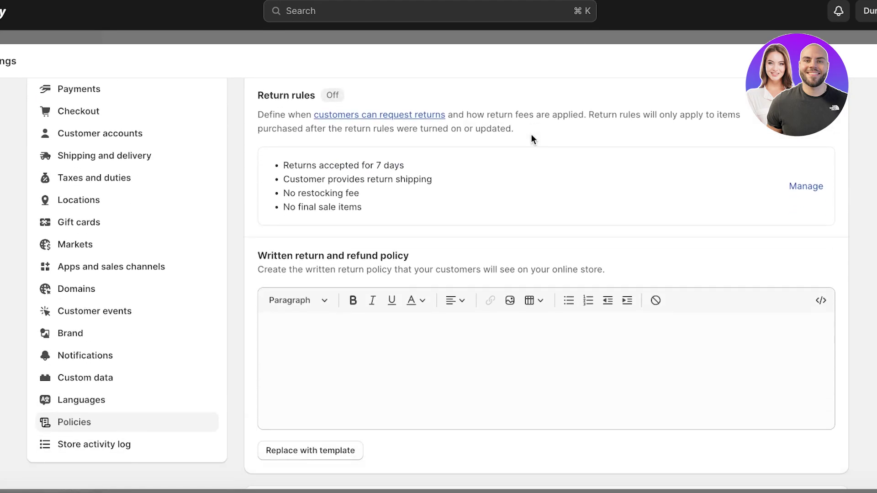
scroll(531, 136, "down", 13)
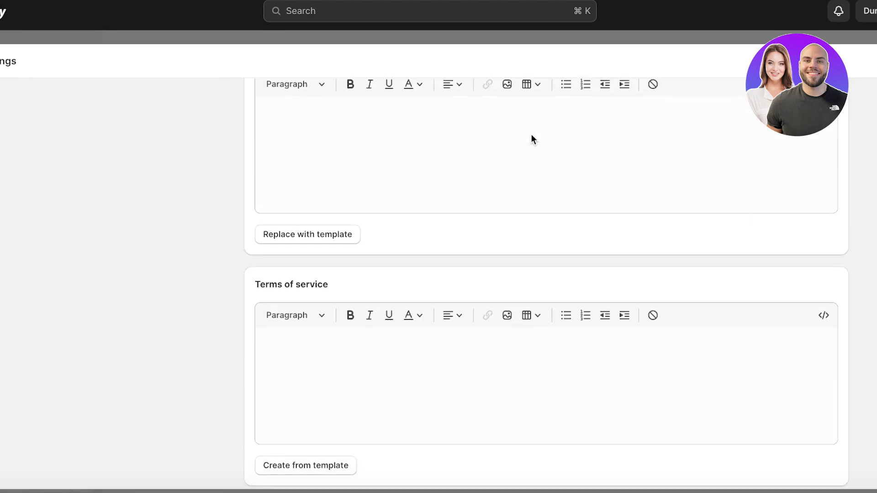
scroll(531, 137, "up", 1)
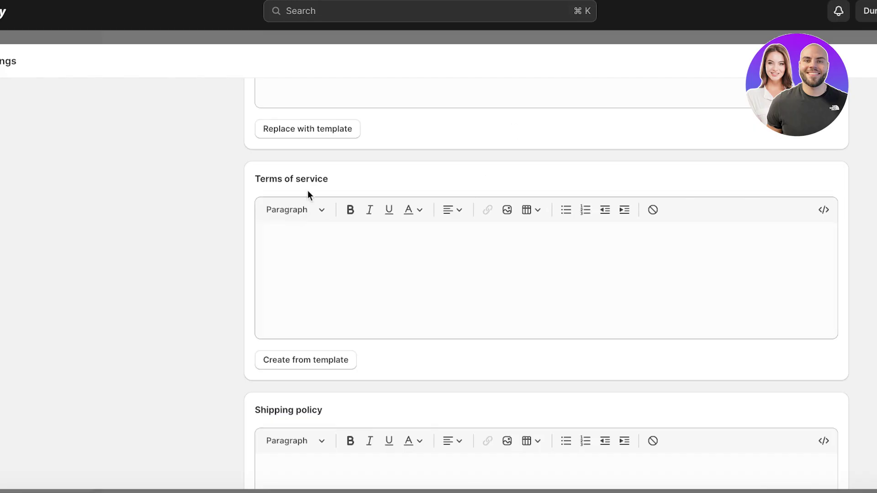
scroll(307, 194, "up", 6)
scroll(437, 240, "down", 3)
scroll(437, 240, "down", 8)
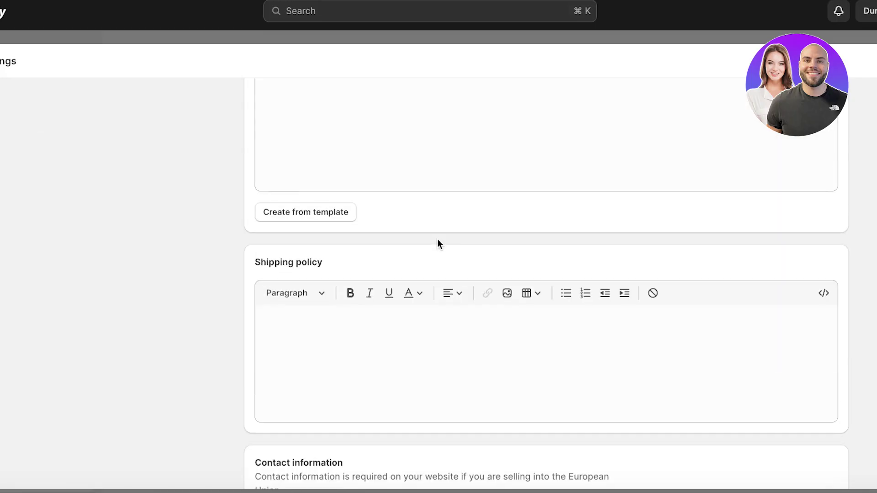
left_click_drag(253, 138, 338, 141)
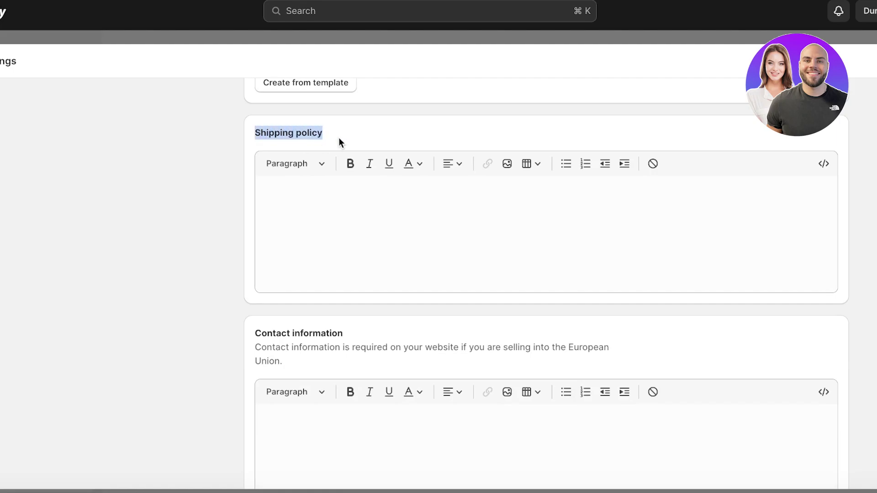
right_click(300, 129)
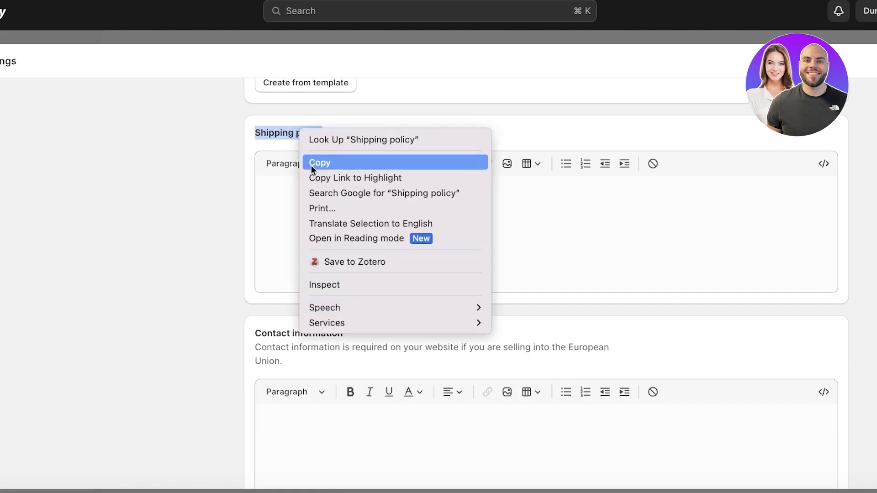
left_click(311, 163)
left_click(475, 132)
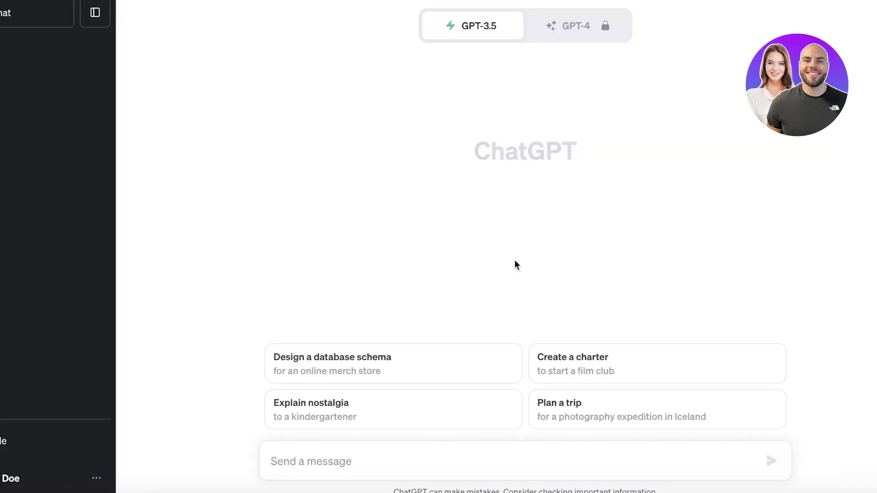
Type 'write me a shipping policy for my shopify store,' into the new ChatGPT chat's message box.
left_click(389, 447)
type("write me a s")
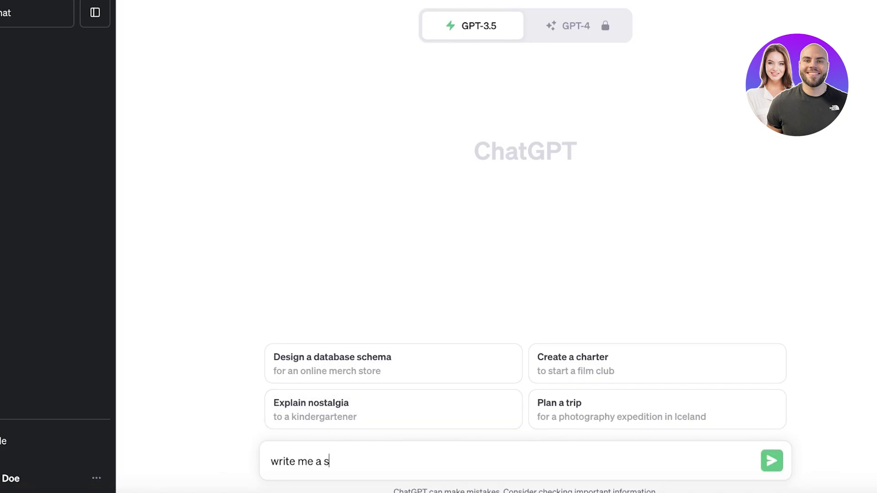
type("hipping polic")
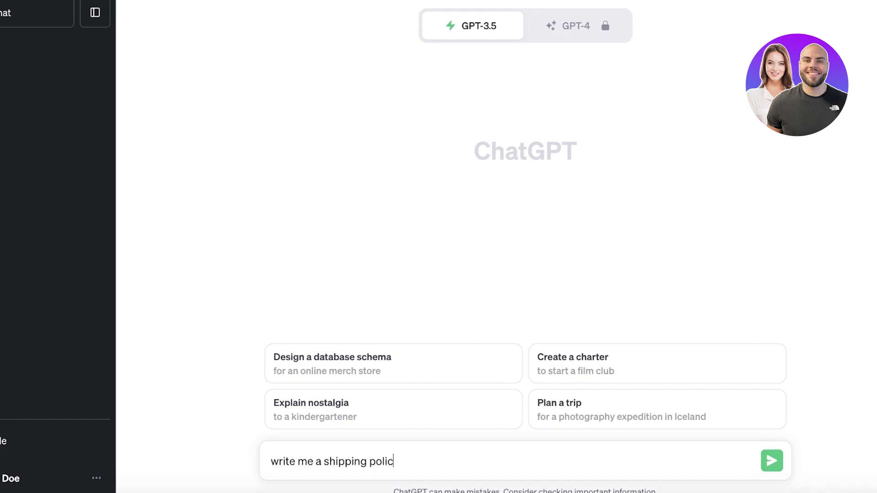
type("y for my pri")
key("BackSpace")
key("BackSpace")
key("BackSpace")
key("BackSpace")
type("s")
type("shopify store,")
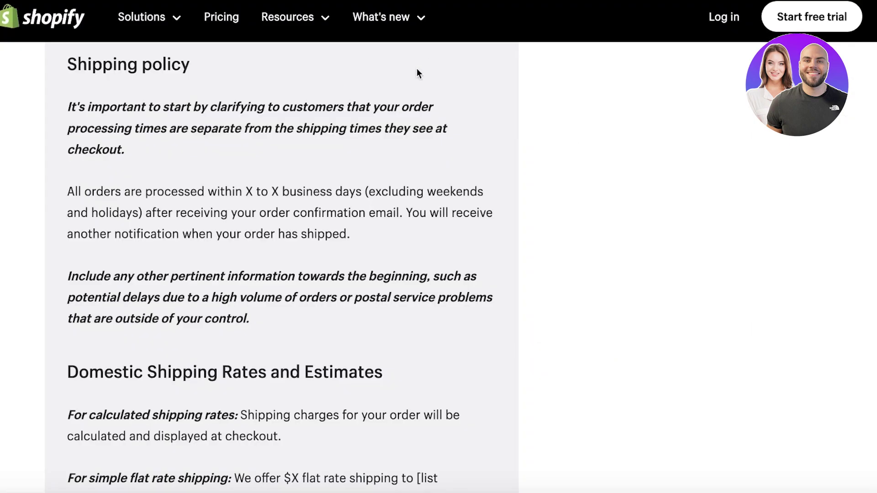
Select and copy the article's bullet list starting at 'Essential shipping details'.
scroll(297, 204, "up", 20)
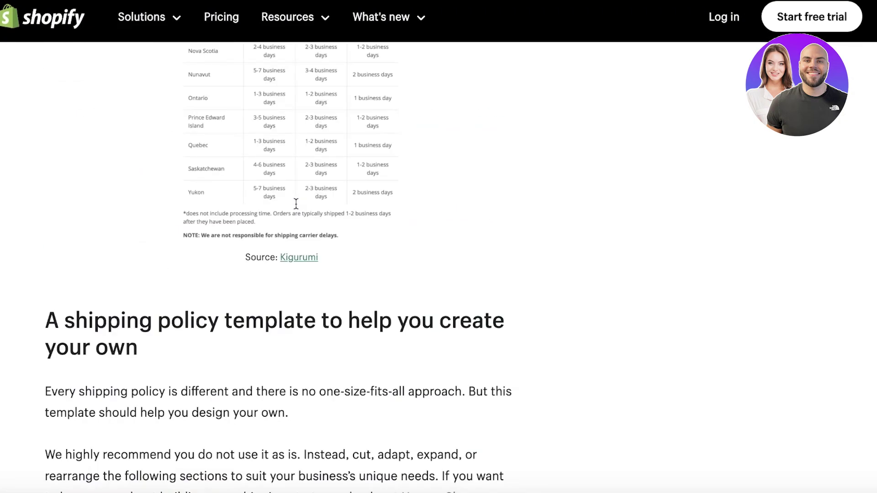
scroll(301, 225, "up", 20)
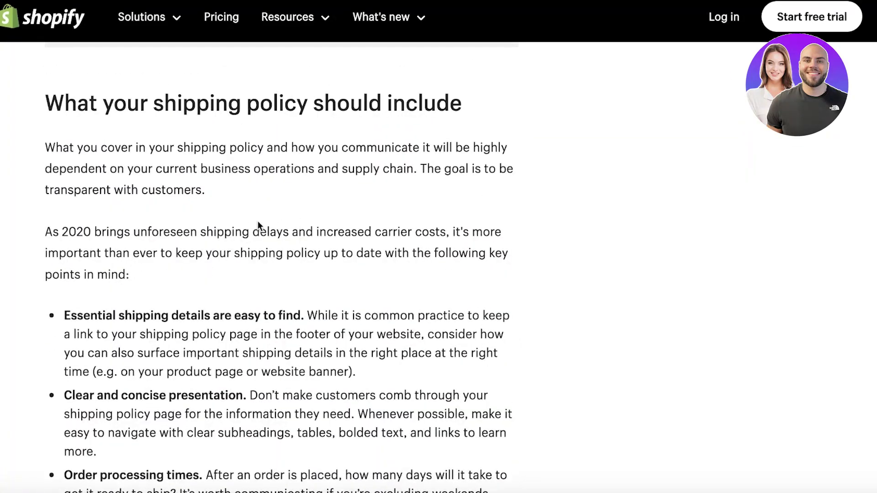
scroll(299, 224, "down", 8)
scroll(274, 222, "up", 3)
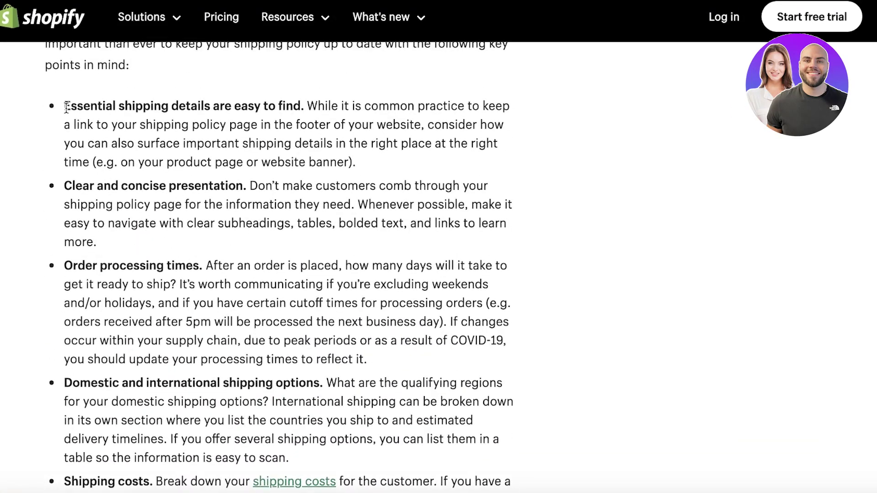
left_click_drag(63, 104, 502, 285)
scroll(136, 132, "down", 1)
scroll(183, 160, "down", 10)
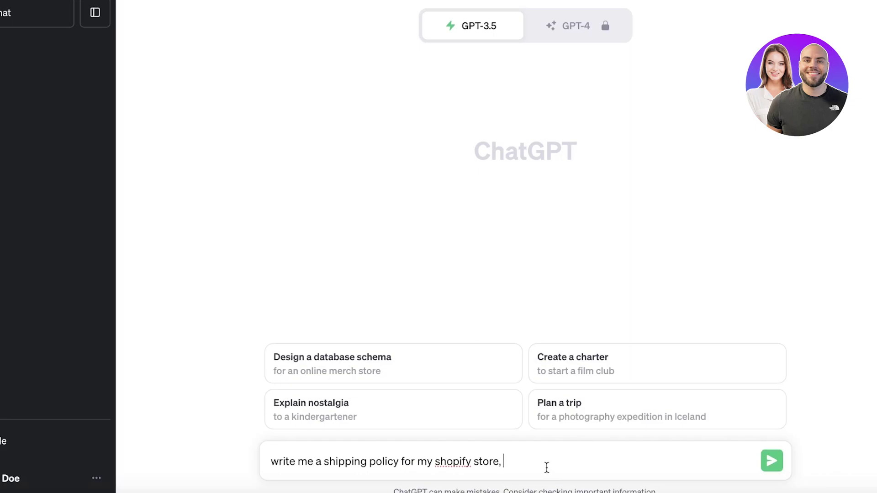
Send the prompt with pasted points: no in-store pickup, 3-5 day domestic delivery, no international shipping.
type(". Include these things within")
key("BackSpace")
key("BackSpace")
key("BackSpace")
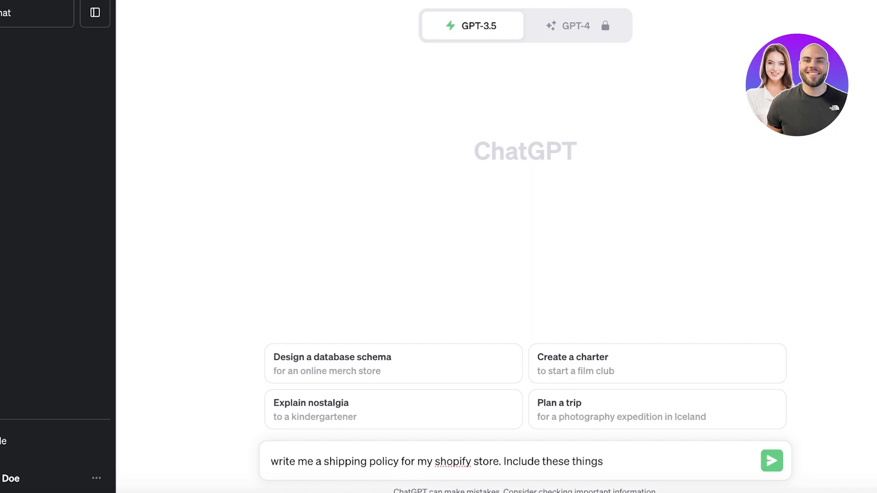
type("within the policy")
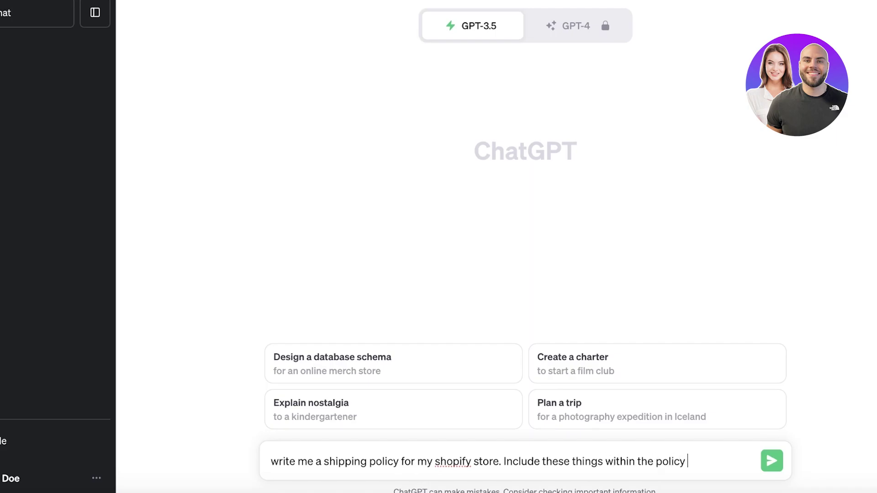
key("ctrl+v")
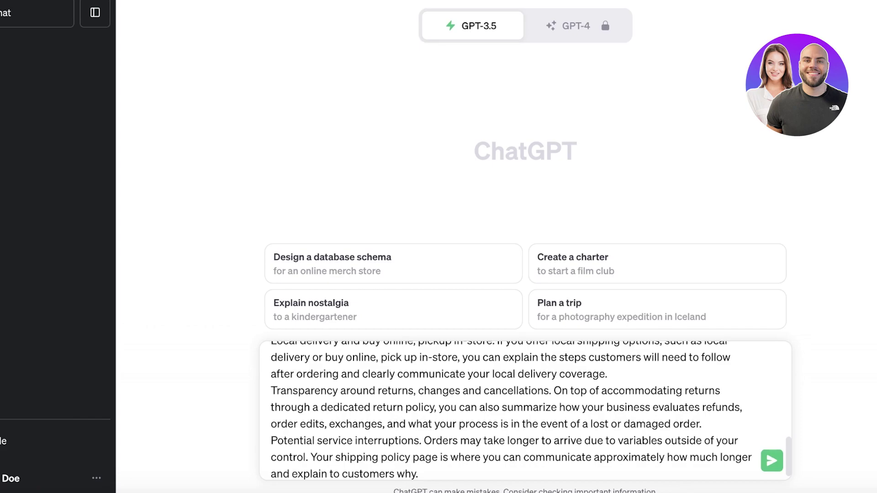
type("We dont offer i")
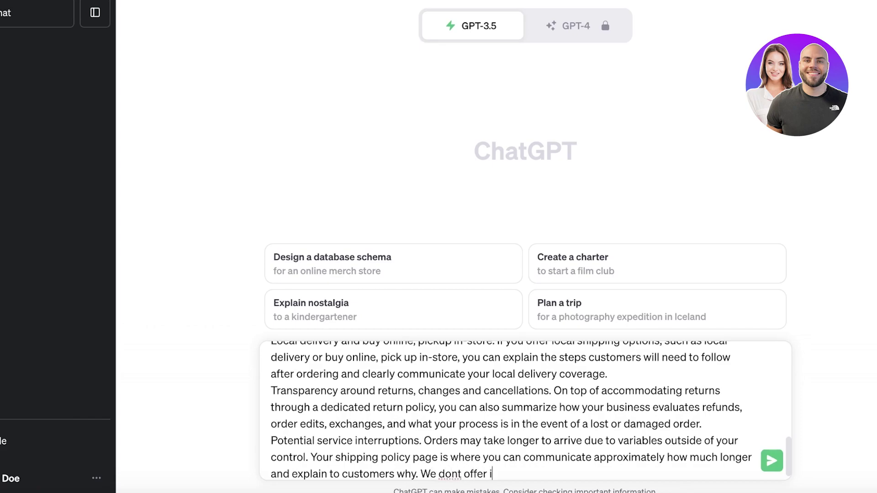
type("nstore pickup and our")
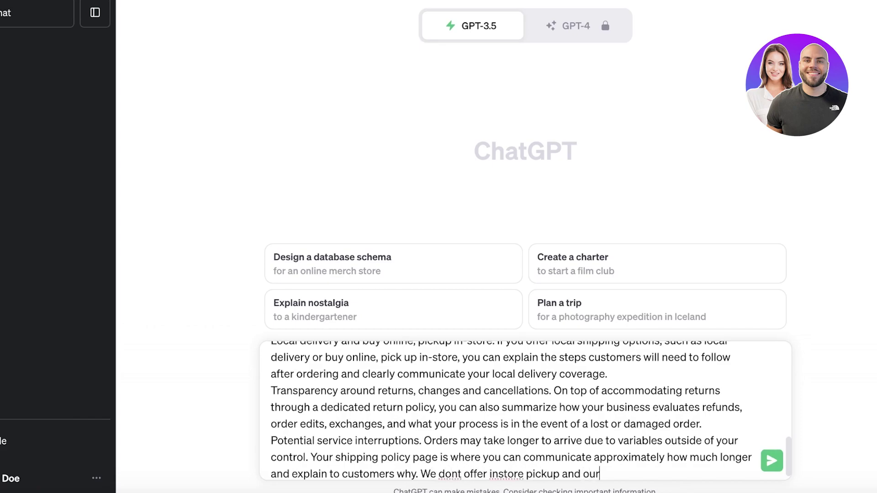
type(" delivery times dosm")
key("BackSpace")
key("BackSpace")
type("mestic are ")
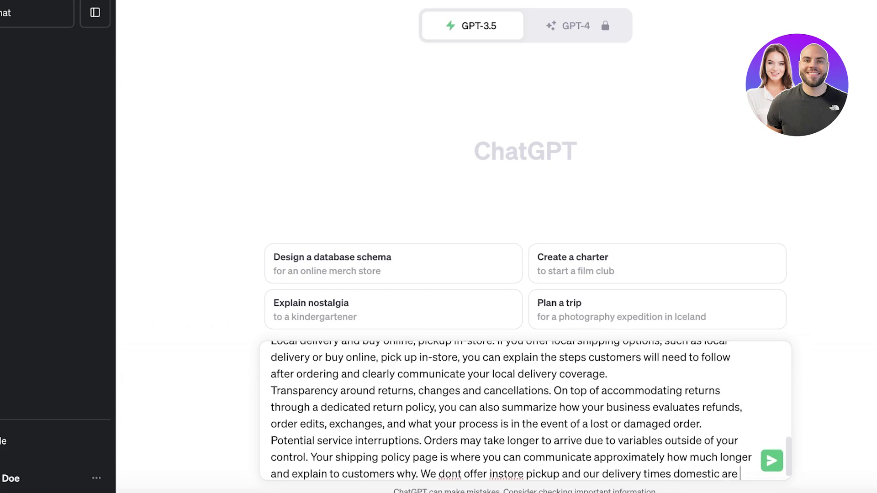
type("3-5 da")
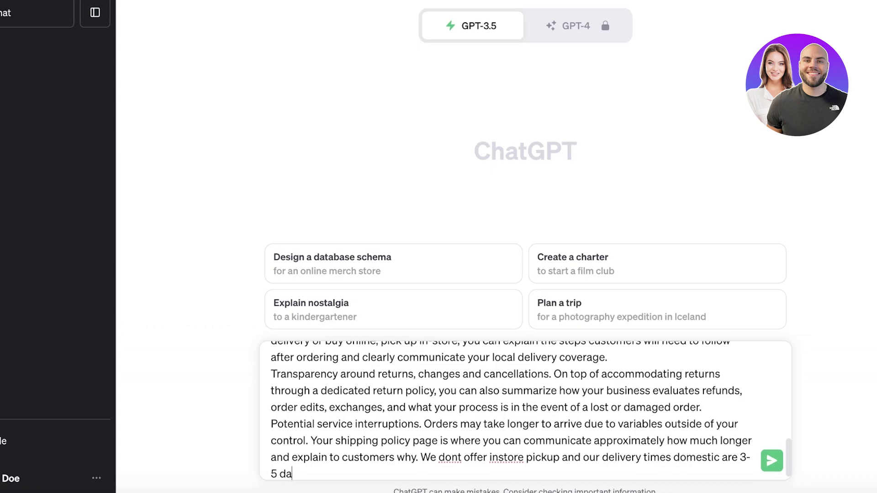
type("ys and no international shipping")
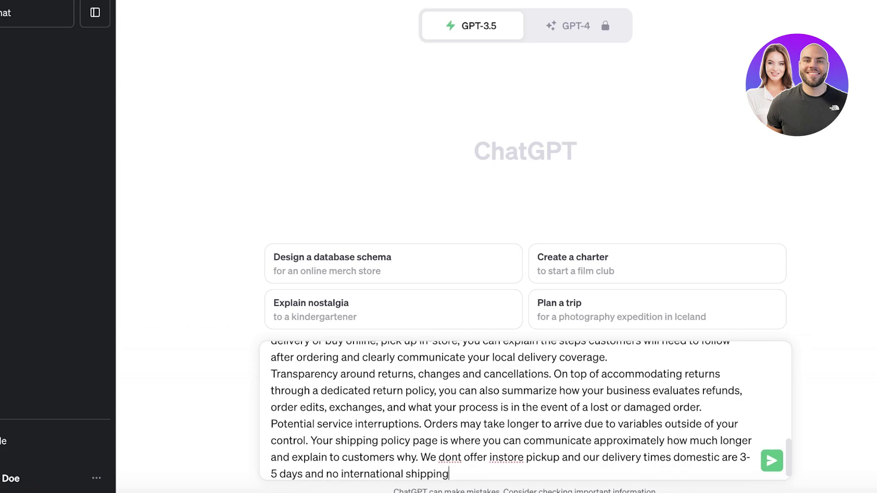
key("Return")
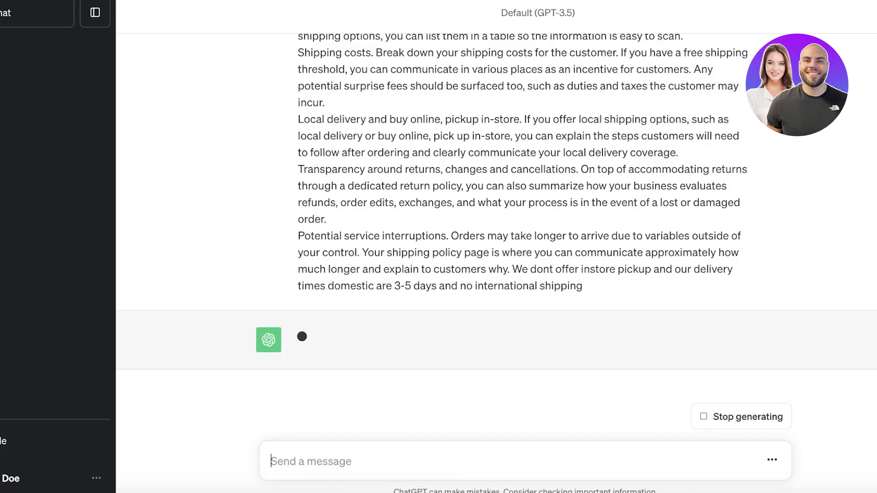
Build a shorter prompt from the opening request and the delivery-details sentence, then send it.
scroll(486, 141, "up", 7)
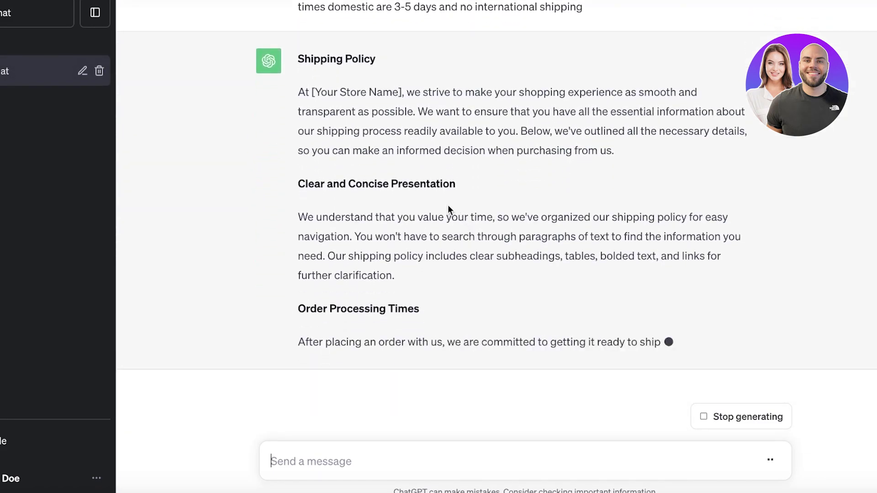
scroll(503, 206, "up", 10)
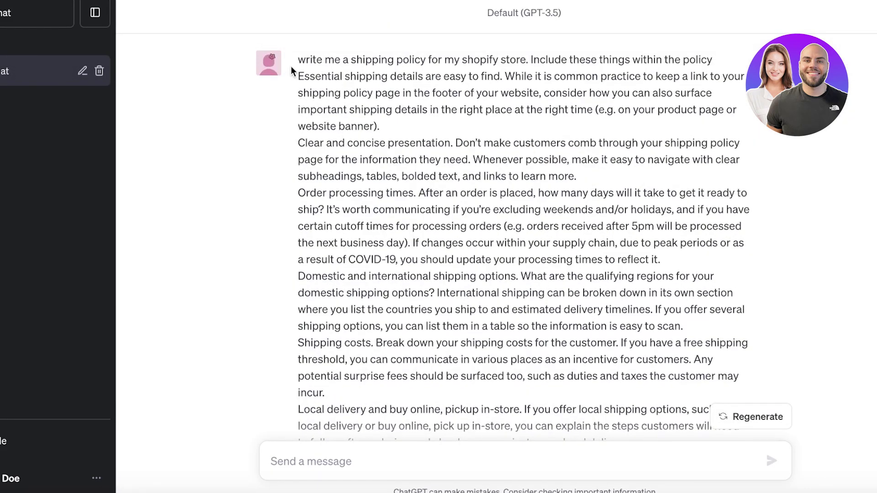
left_click_drag(297, 59, 528, 55)
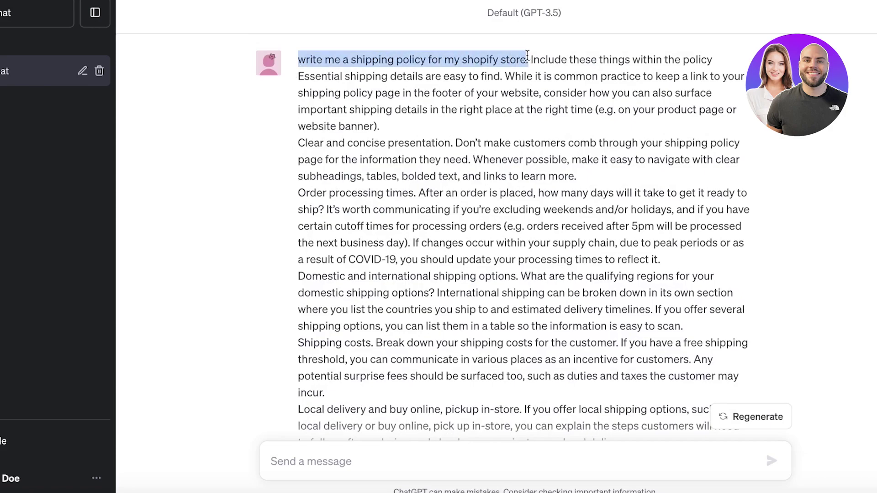
right_click(526, 56)
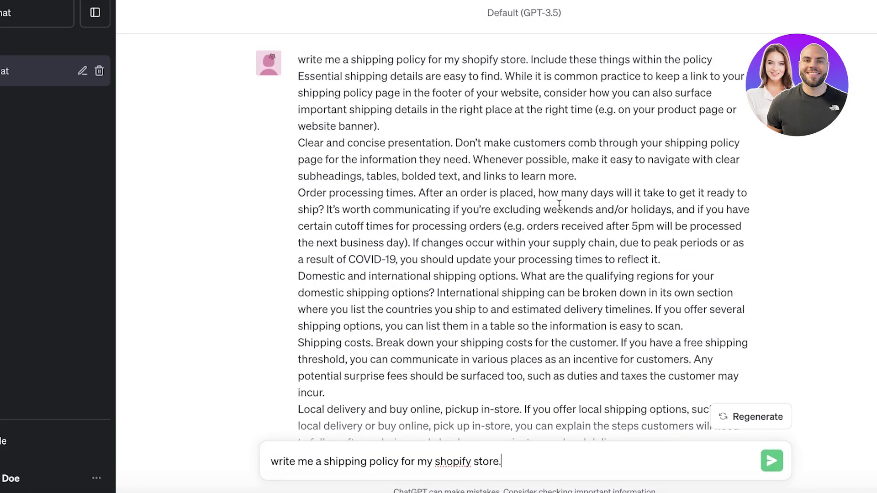
scroll(560, 207, "down", 8)
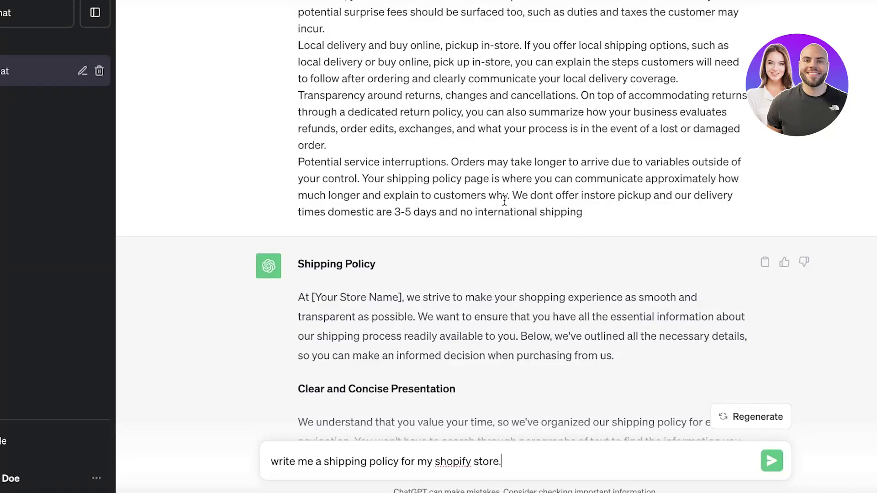
left_click_drag(512, 196, 623, 211)
right_click(551, 204)
left_click(571, 235)
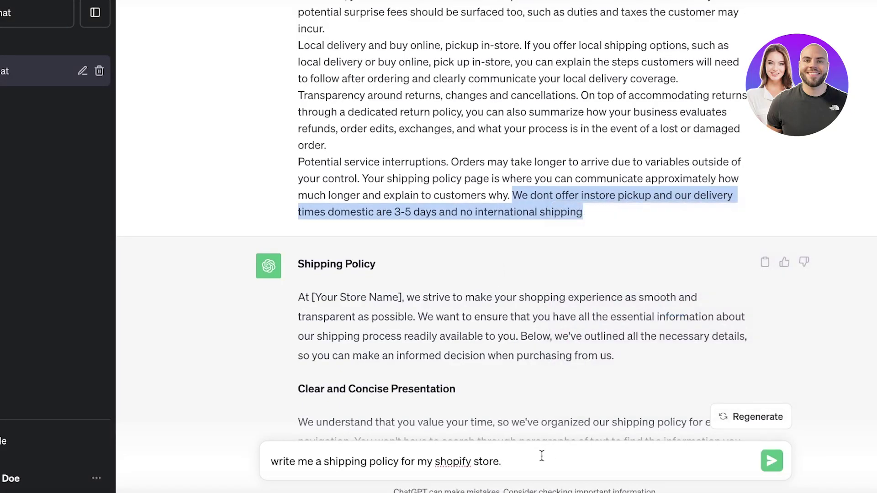
right_click(537, 462)
left_click(569, 259)
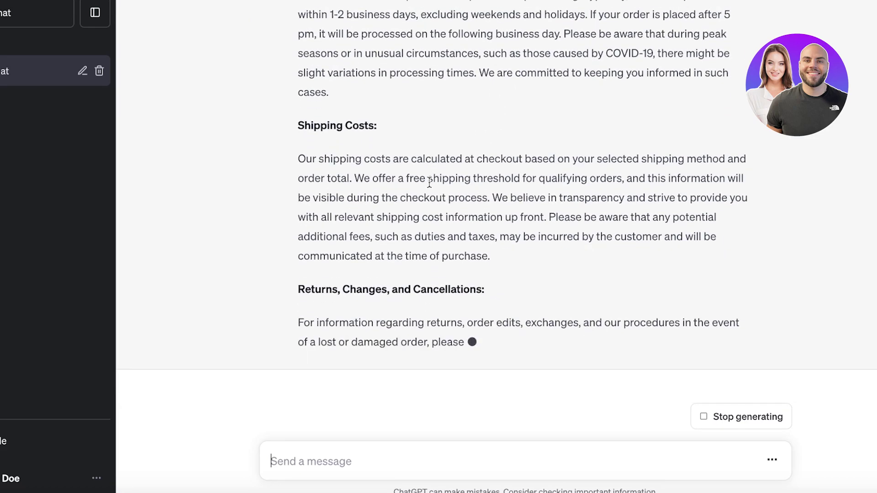
Copy ChatGPT's newly generated shipping policy reply.
scroll(548, 185, "up", 12)
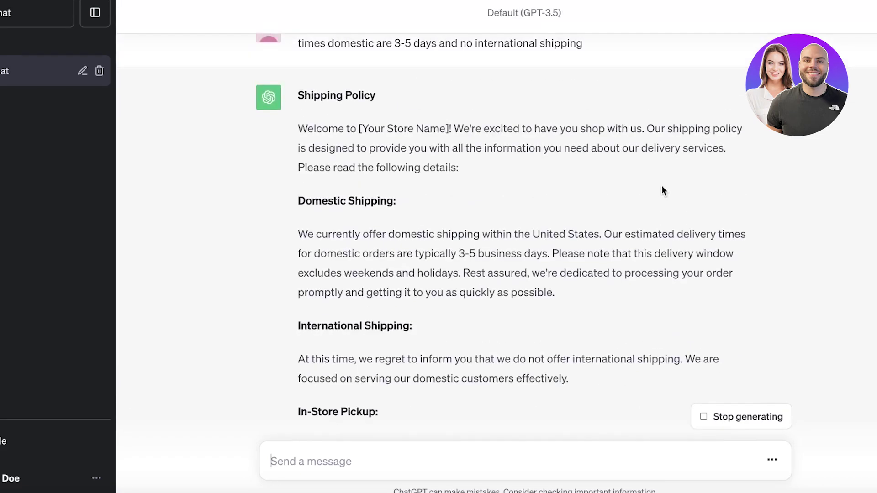
scroll(662, 186, "down", 15)
scroll(597, 160, "up", 20)
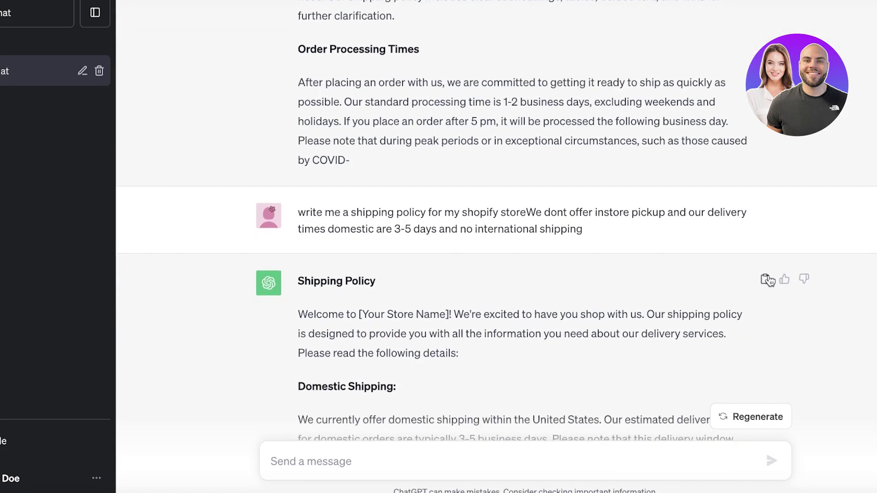
left_click(768, 281)
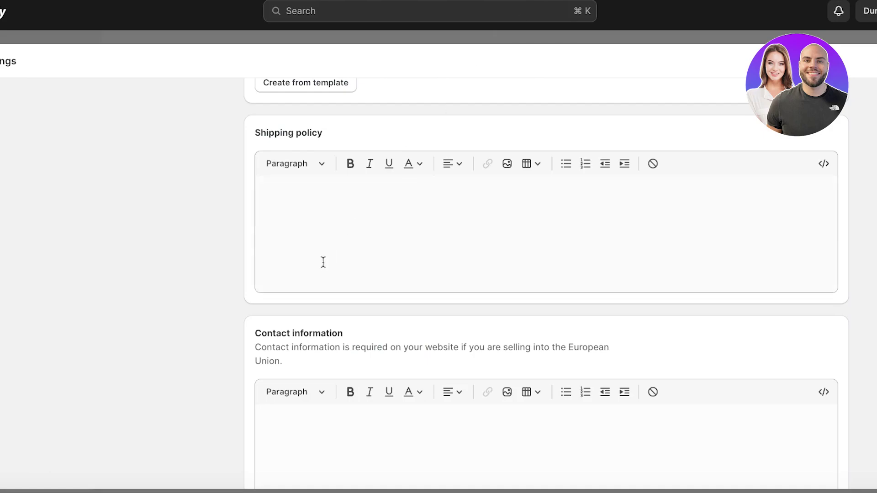
Paste the copied policy text into the Shipping policy editor.
right_click(332, 232)
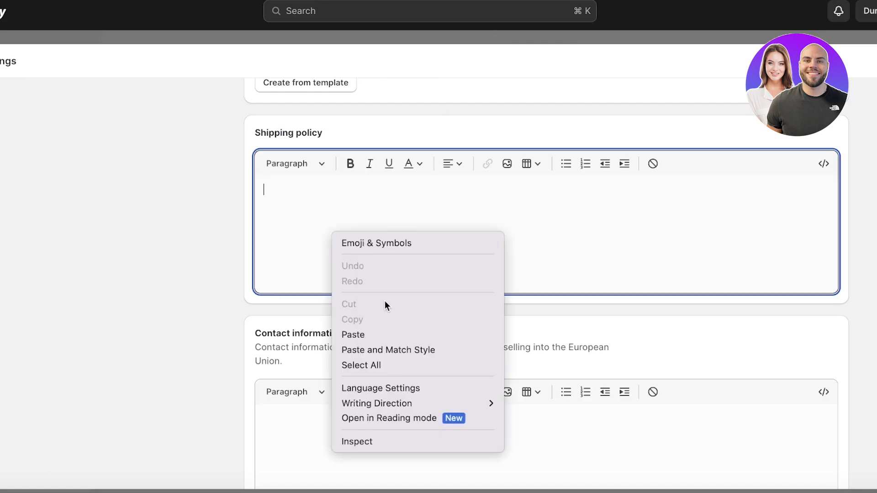
left_click(380, 335)
scroll(382, 301, "up", 15)
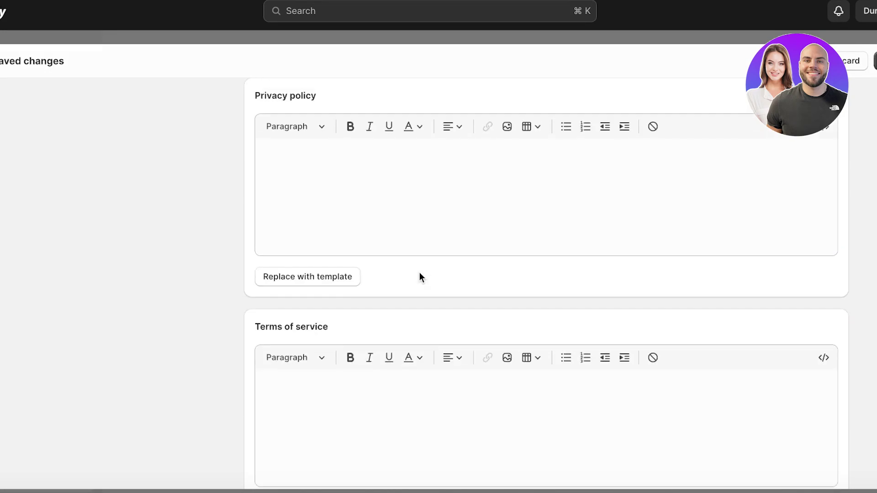
scroll(418, 273, "down", 8)
scroll(410, 267, "down", 1)
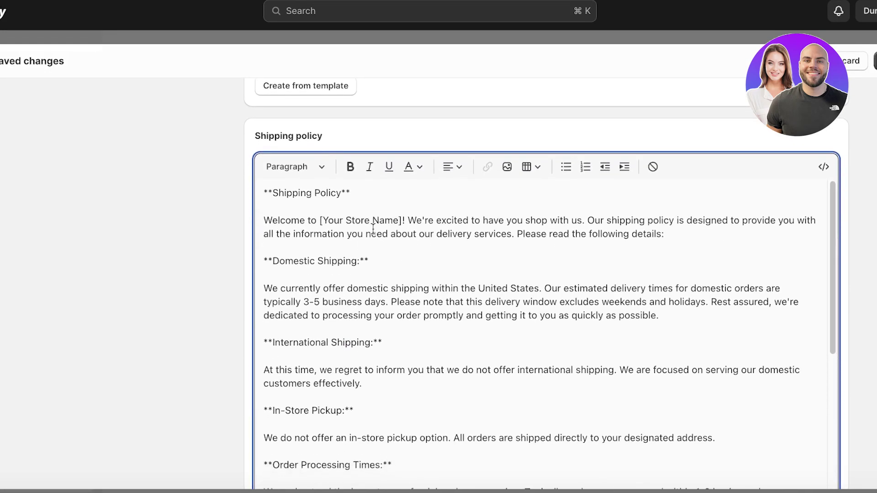
Replace the [Your Store Name] placeholder with Durden and review the pasted policy.
left_click_drag(400, 220, 322, 220)
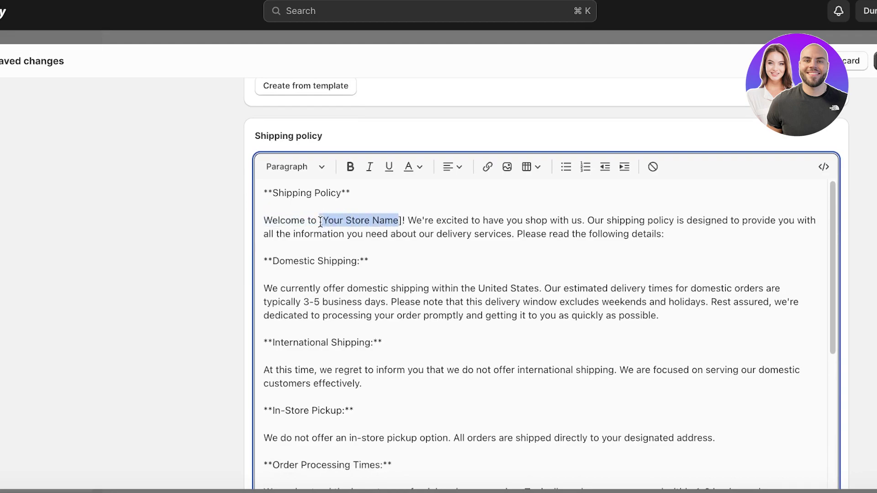
key("super+v")
key("Delete")
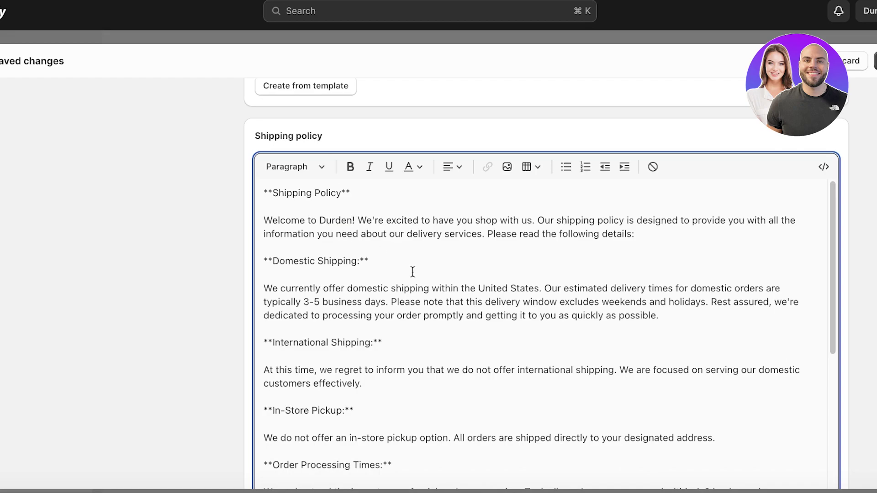
scroll(360, 271, "down", 1)
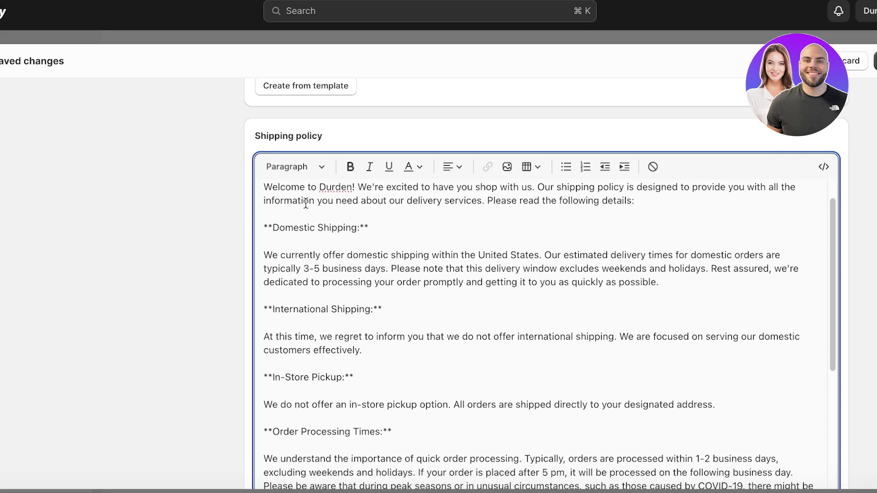
scroll(283, 312, "down", 3)
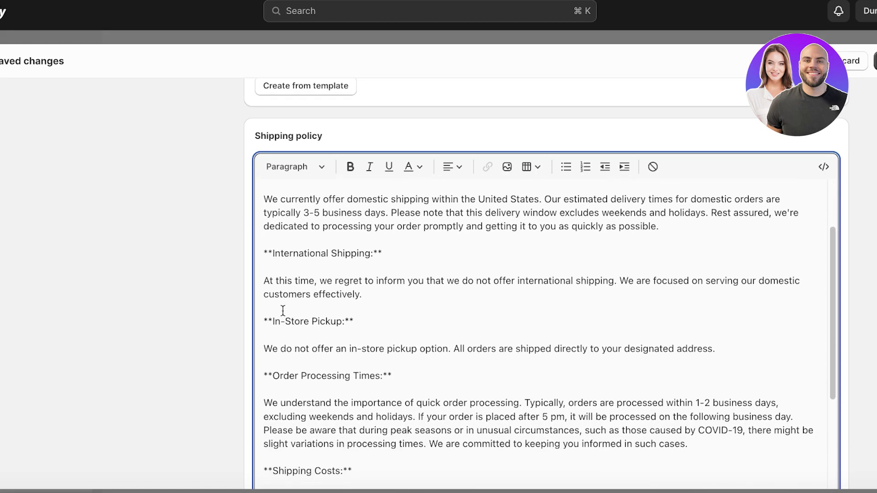
scroll(281, 309, "down", 3)
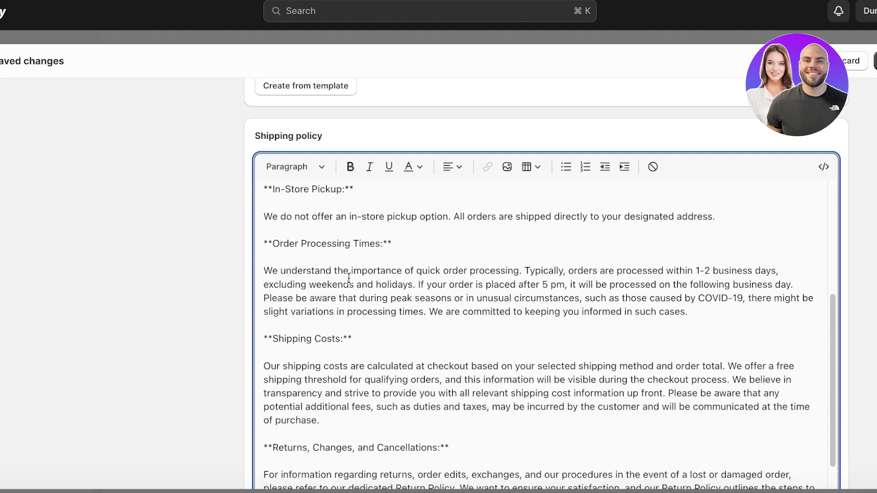
scroll(812, 254, "down", 10)
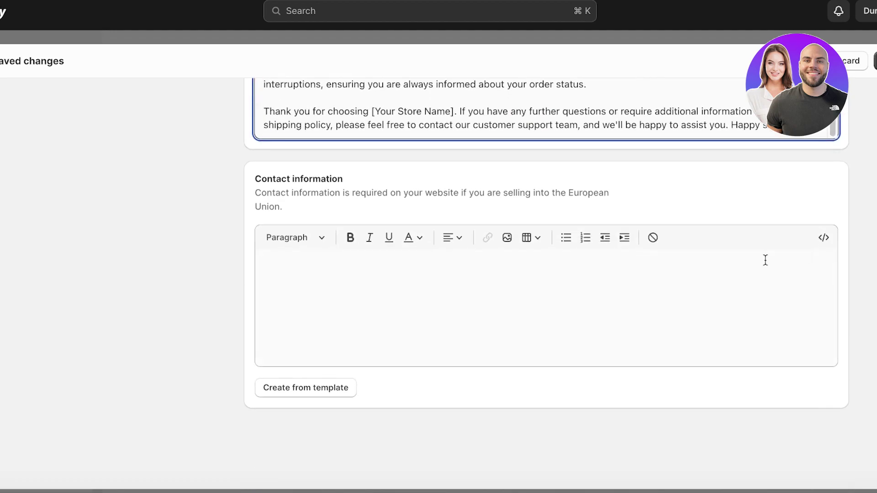
scroll(438, 264, "up", 10)
scroll(640, 245, "up", 5)
scroll(810, 246, "down", 2)
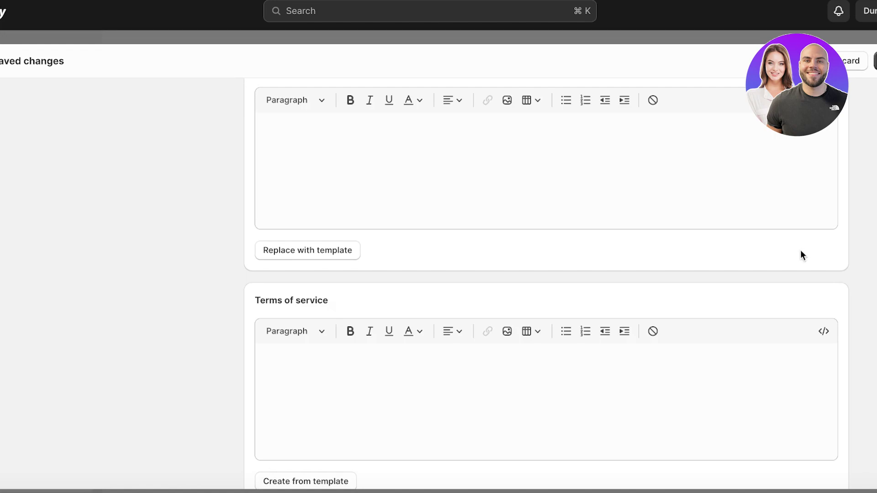
scroll(771, 267, "up", 5)
scroll(302, 256, "up", 4)
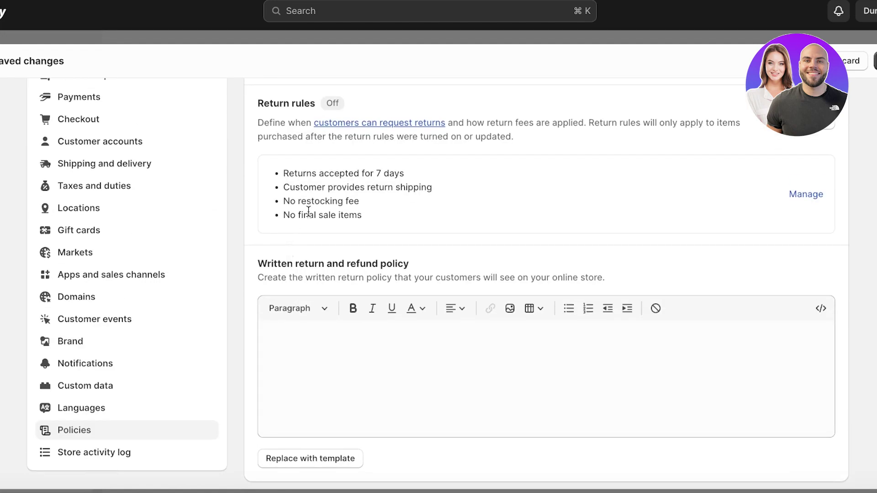
scroll(310, 263, "down", 15)
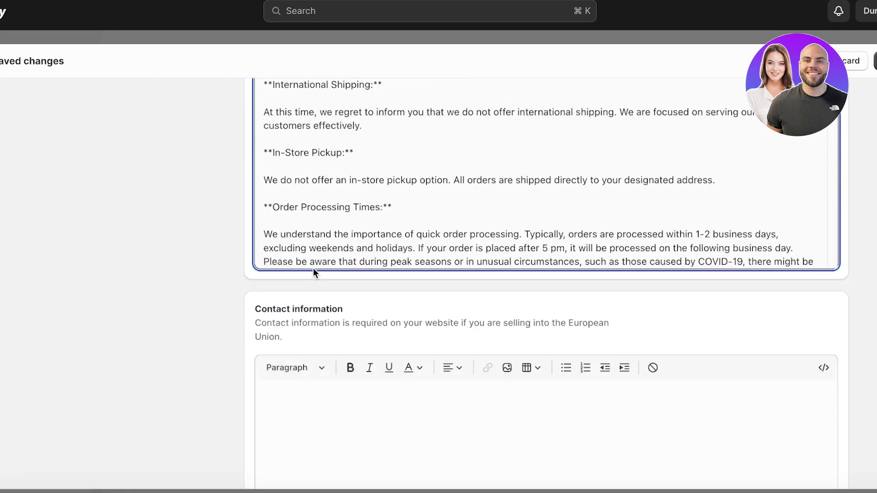
scroll(313, 268, "up", 3)
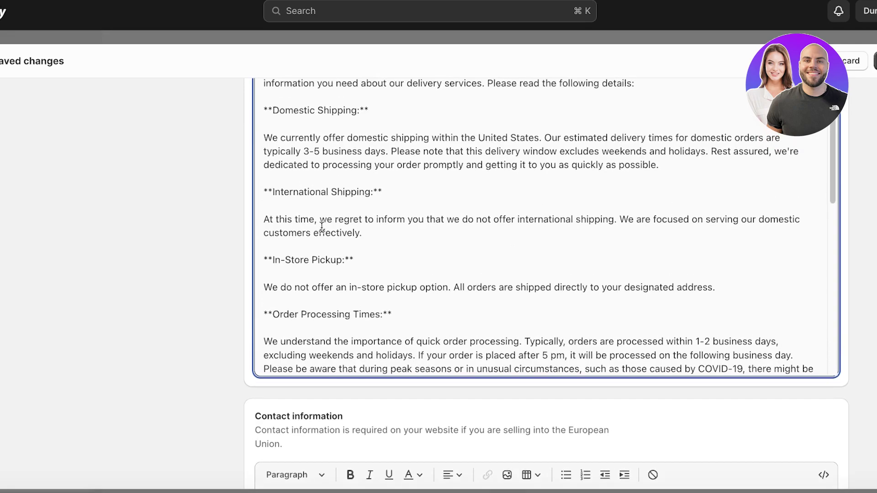
scroll(287, 282, "down", 4)
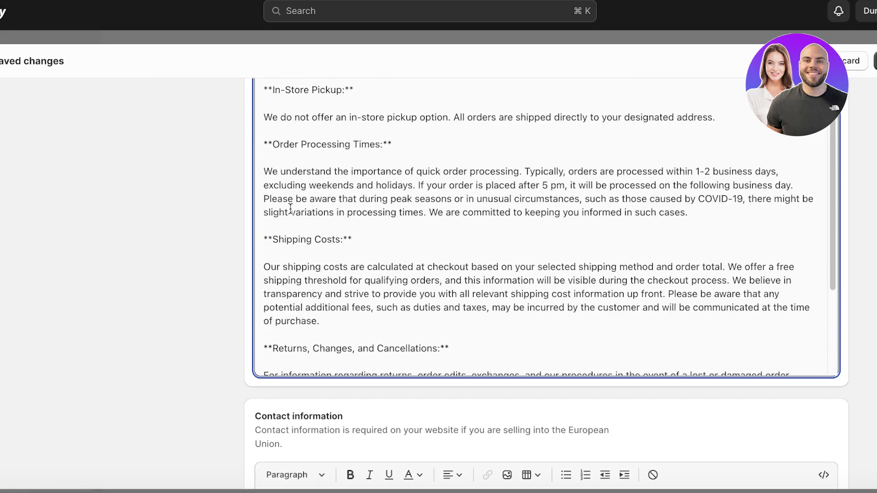
scroll(284, 260, "down", 4)
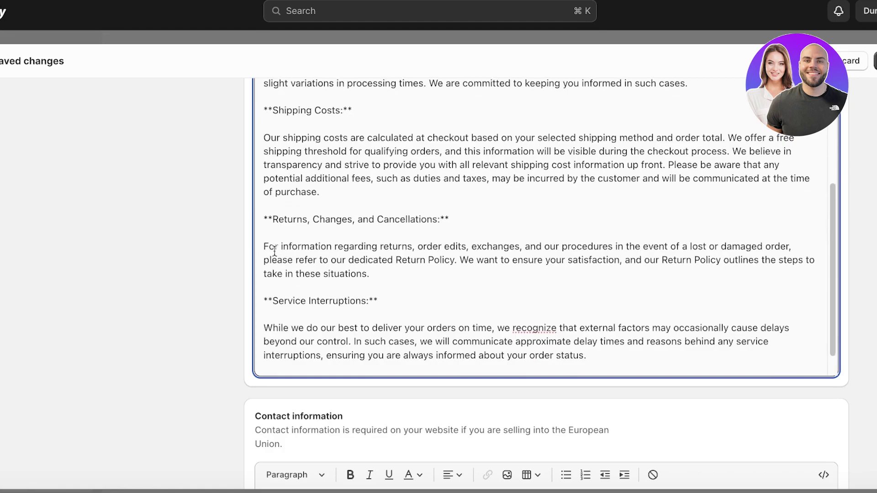
Delete the Returns, Changes, and Cancellations section and save the store policies.
left_click_drag(503, 313, 268, 232)
left_click(448, 283)
left_click_drag(432, 278, 223, 208)
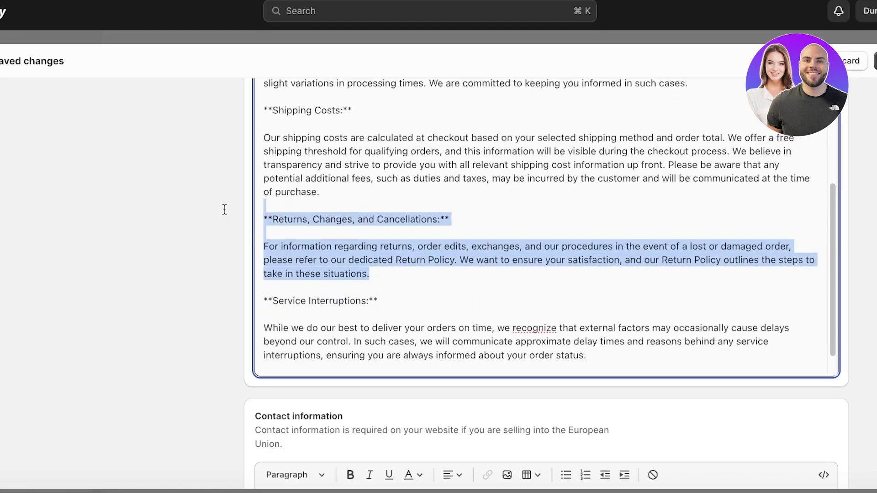
type("=")
key("BackSpace")
key("BackSpace")
scroll(419, 221, "up", 6)
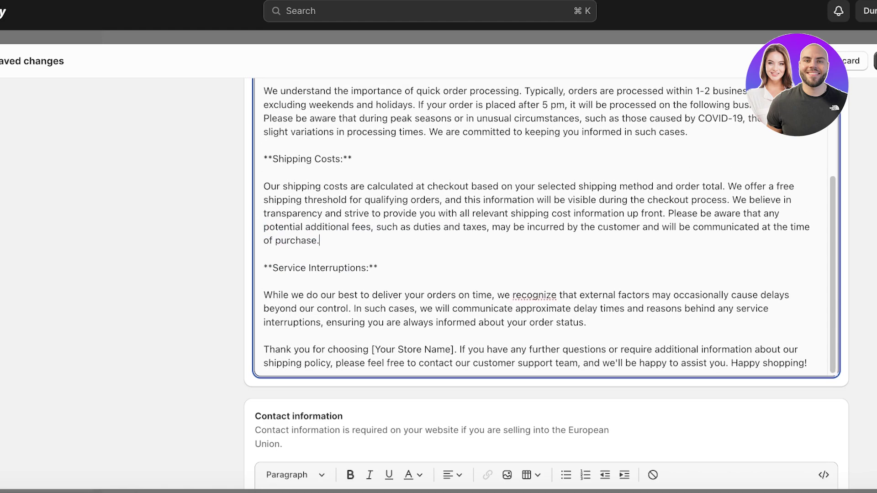
scroll(385, 174, "up", 3)
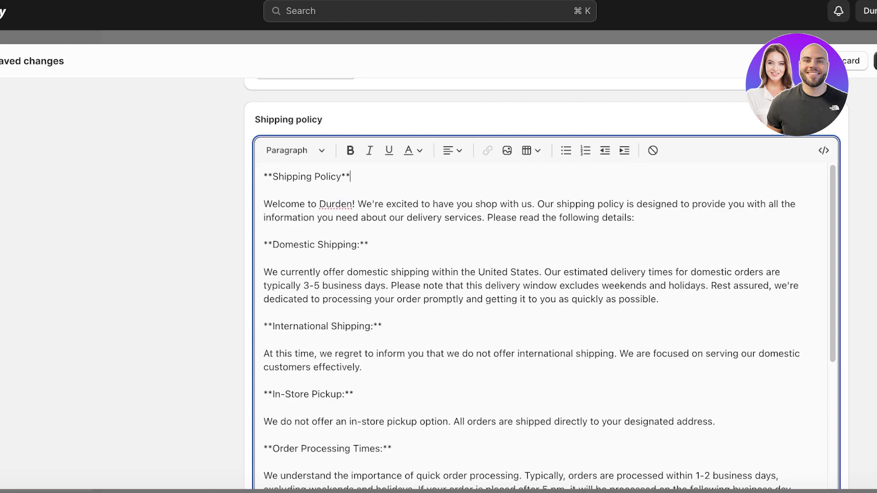
key("super+s")
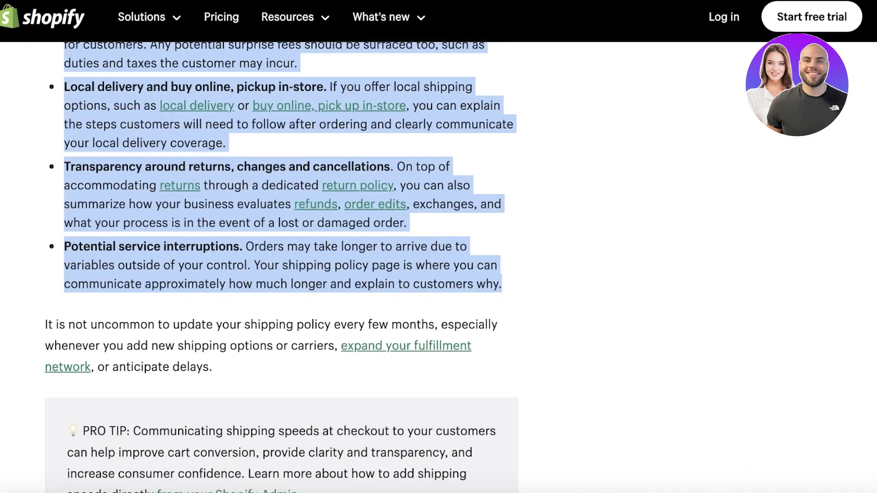
scroll(270, 226, "down", 10)
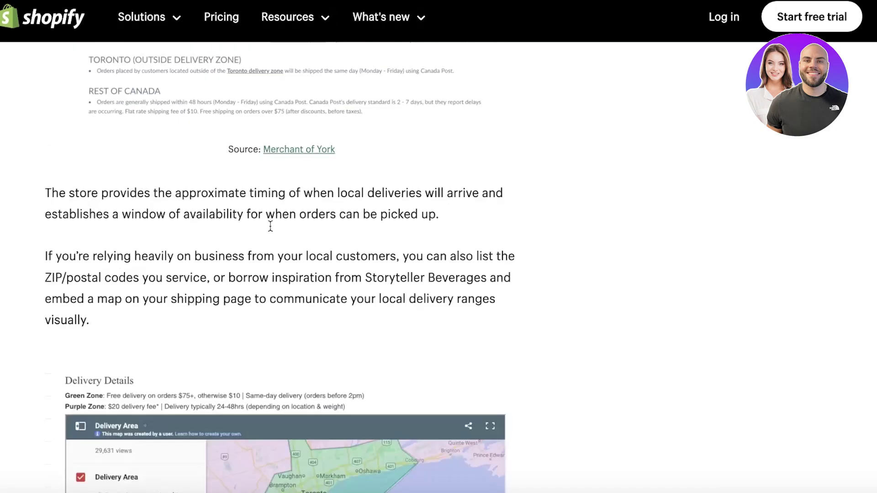
Select the entire shipping options table in the blog's shipping policy template.
scroll(270, 227, "down", 15)
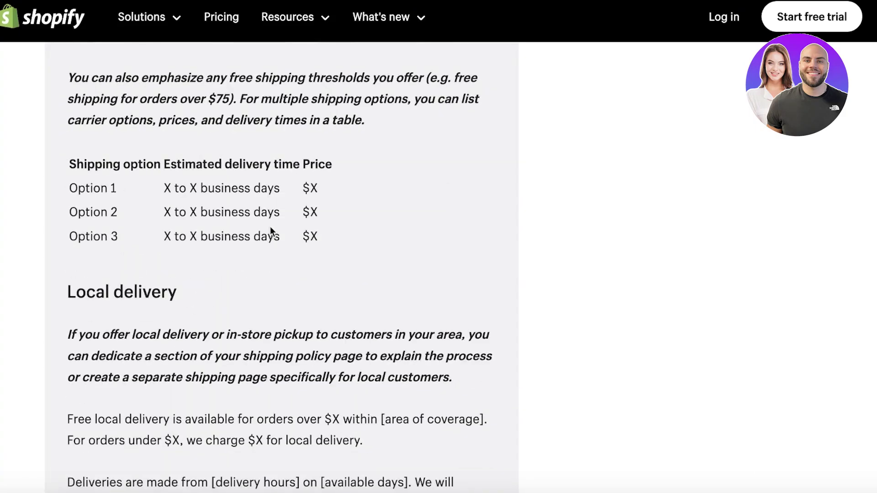
scroll(270, 227, "up", 8)
scroll(270, 227, "up", 8)
scroll(270, 228, "down", 8)
scroll(270, 227, "up", 1)
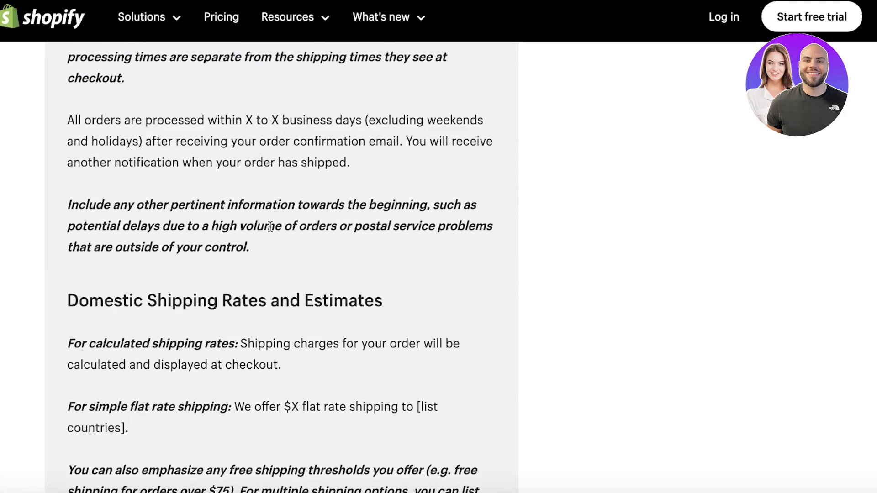
scroll(270, 227, "down", 2)
scroll(270, 227, "down", 5)
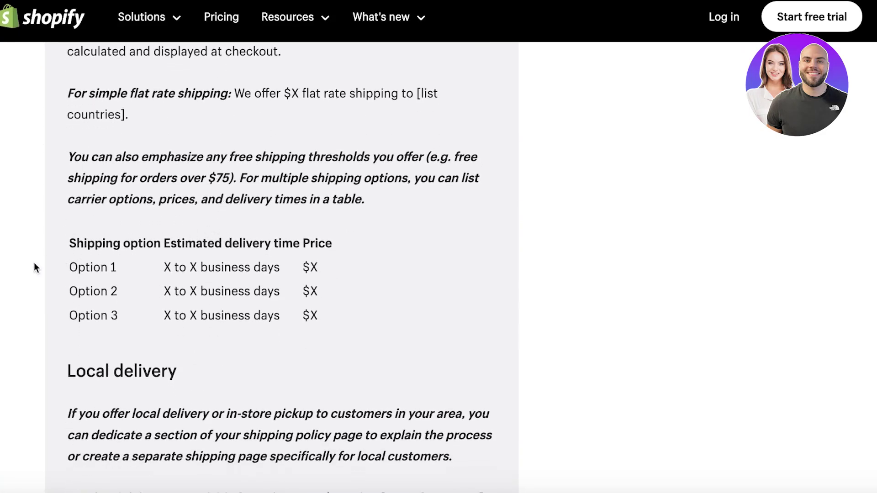
left_click_drag(57, 245, 369, 311)
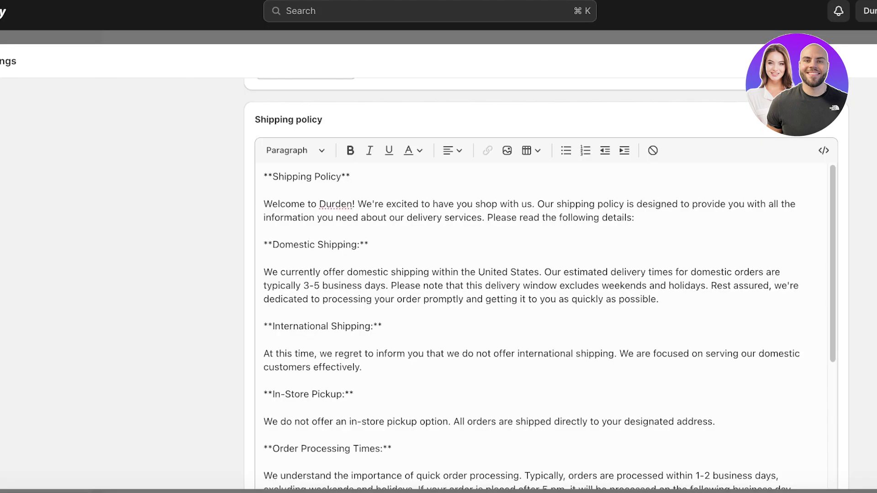
Review the Shipping policy text through Shipping Costs, Service Interruptions and the closing thank-you.
scroll(311, 296, "down", 3)
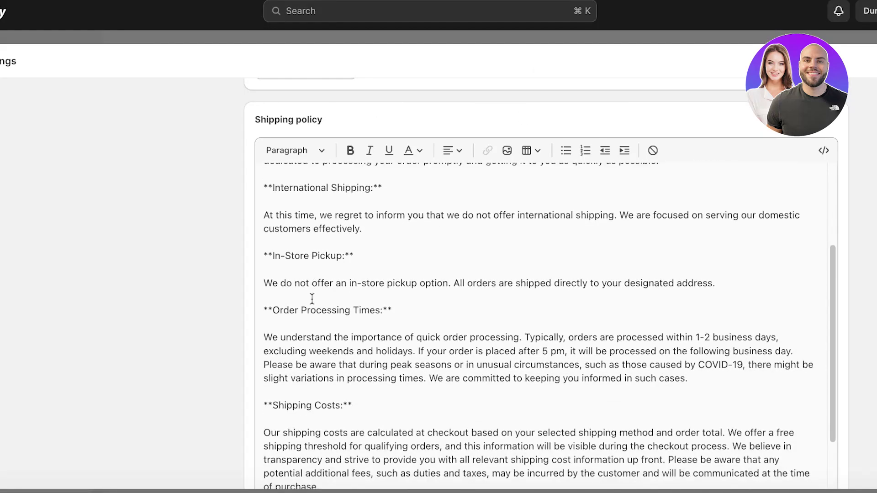
scroll(361, 297, "down", 1)
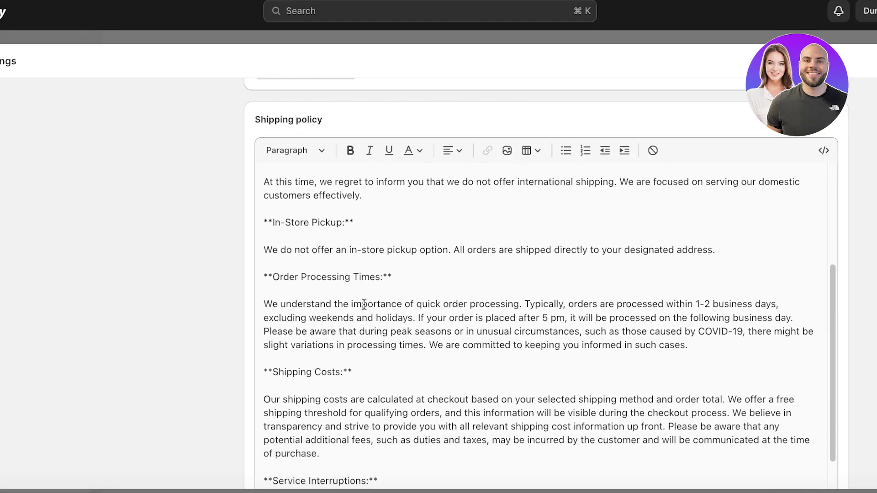
scroll(363, 304, "up", 4)
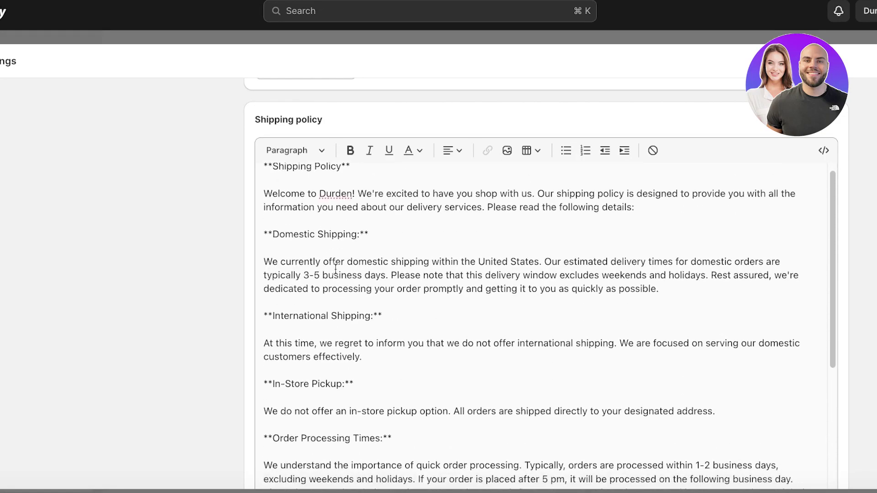
scroll(335, 269, "down", 4)
scroll(335, 270, "down", 3)
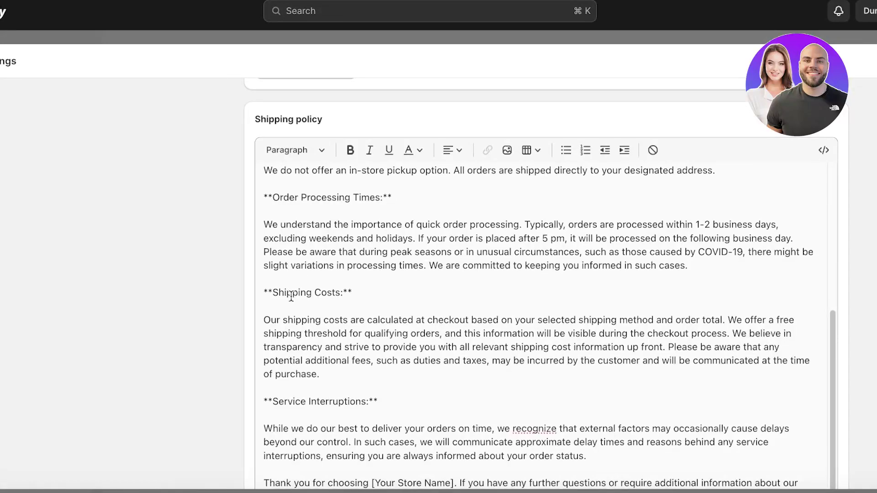
scroll(289, 261, "down", 3)
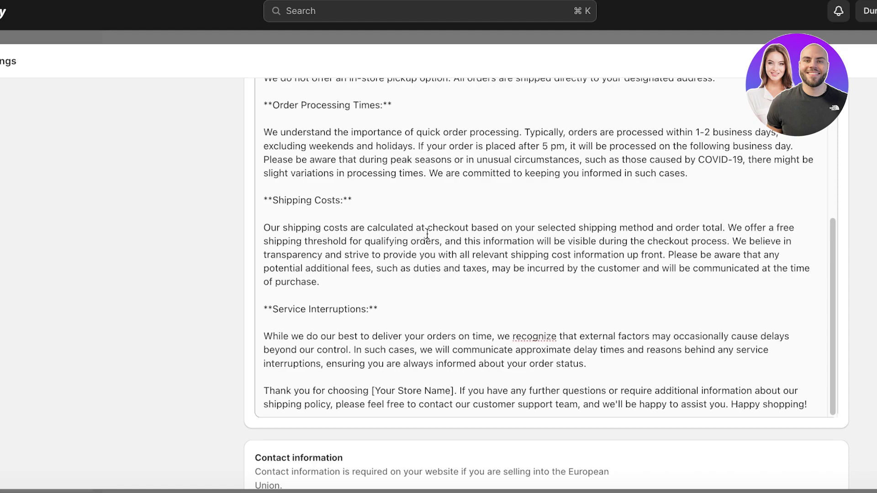
left_click_drag(450, 286, 257, 227)
left_click(355, 287)
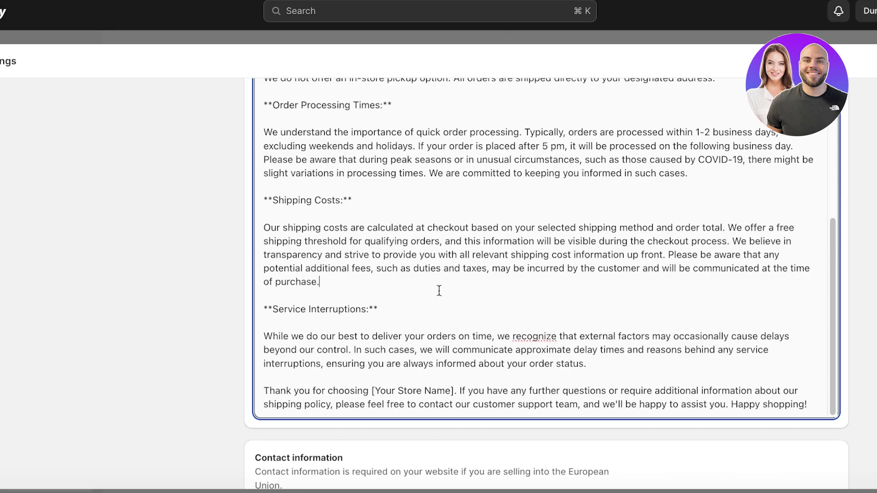
scroll(417, 261, "down", 4)
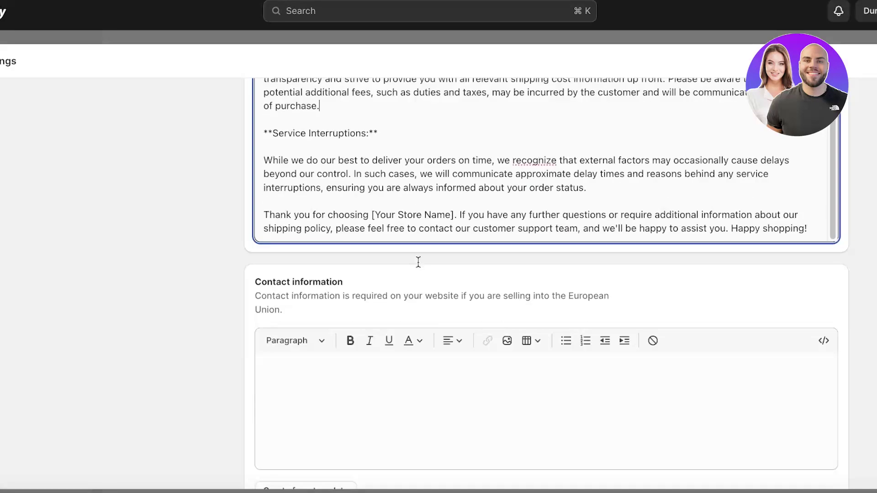
scroll(419, 261, "up", 8)
scroll(422, 262, "up", 10)
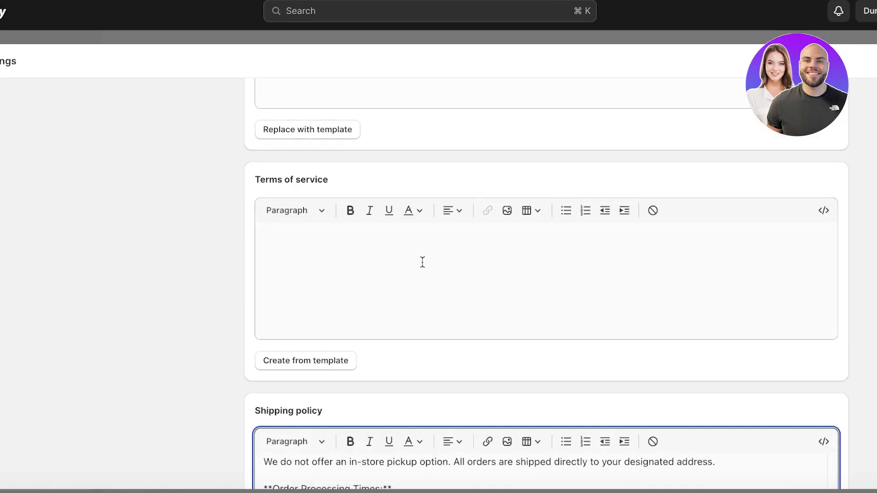
Switch on the Return rules under the store's Return policy.
scroll(423, 257, "up", 5)
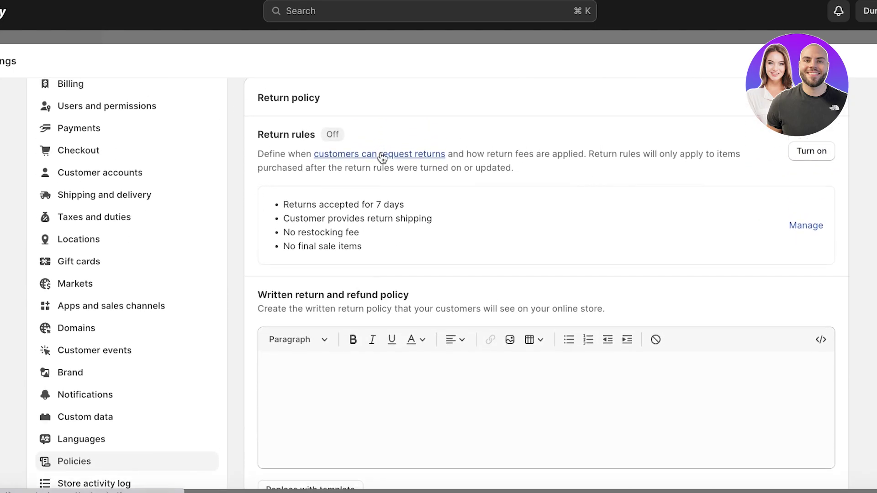
left_click_drag(262, 133, 379, 131)
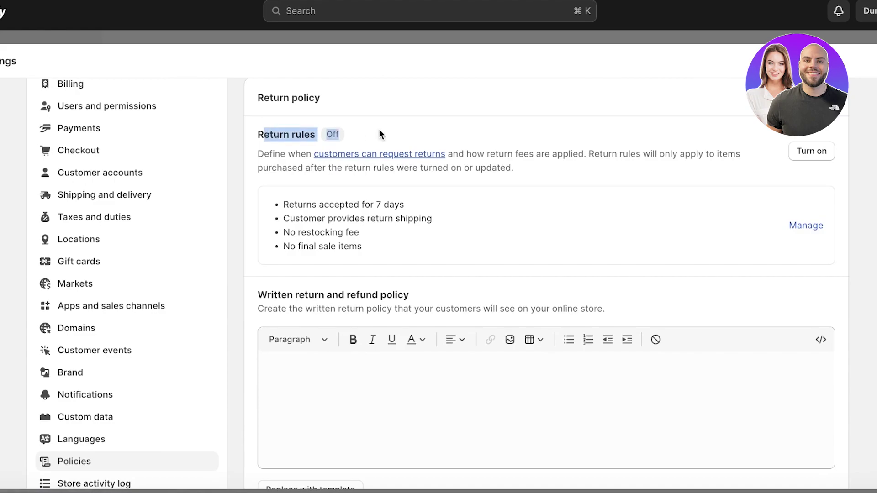
left_click(379, 131)
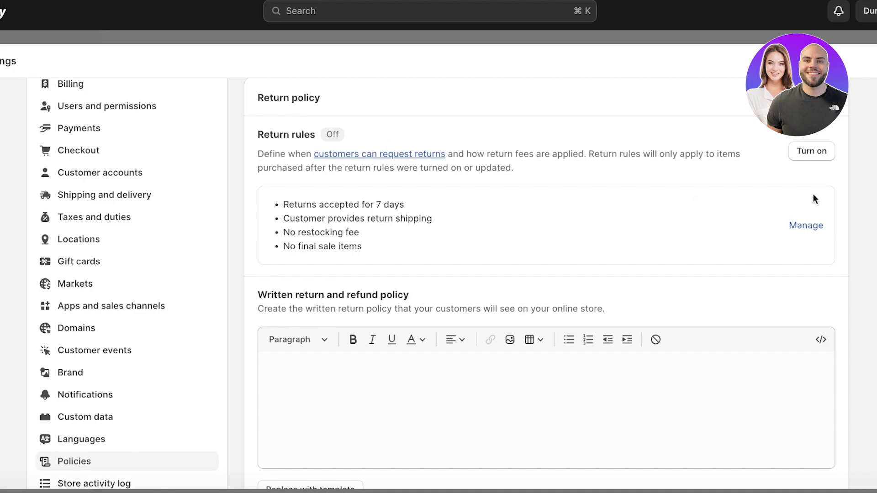
left_click(816, 156)
Set the default return window to 14 days.
left_click(807, 225)
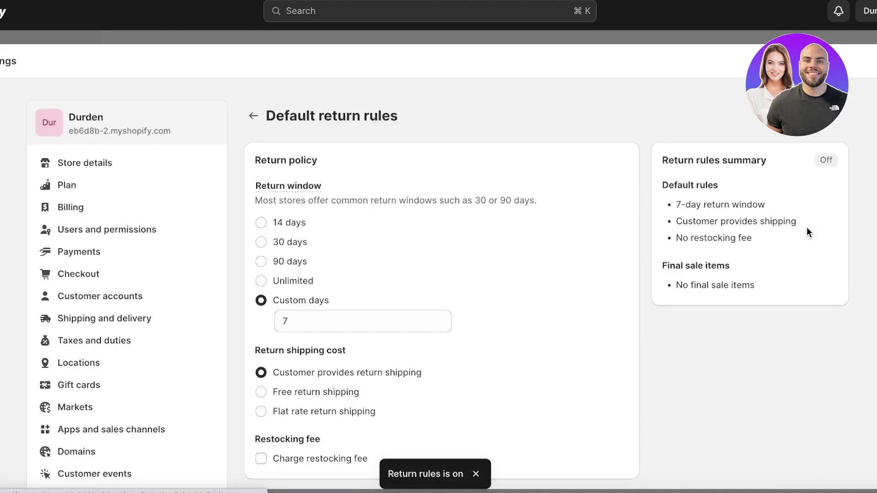
scroll(434, 207, "down", 1)
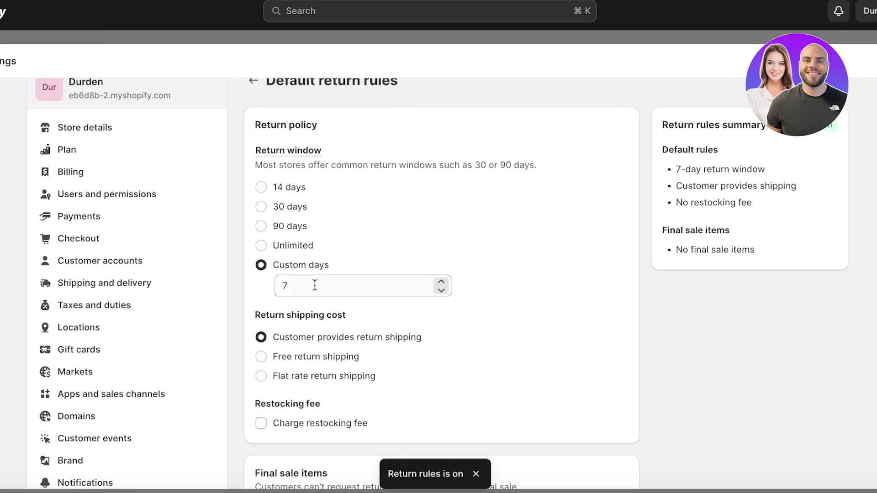
left_click(261, 187)
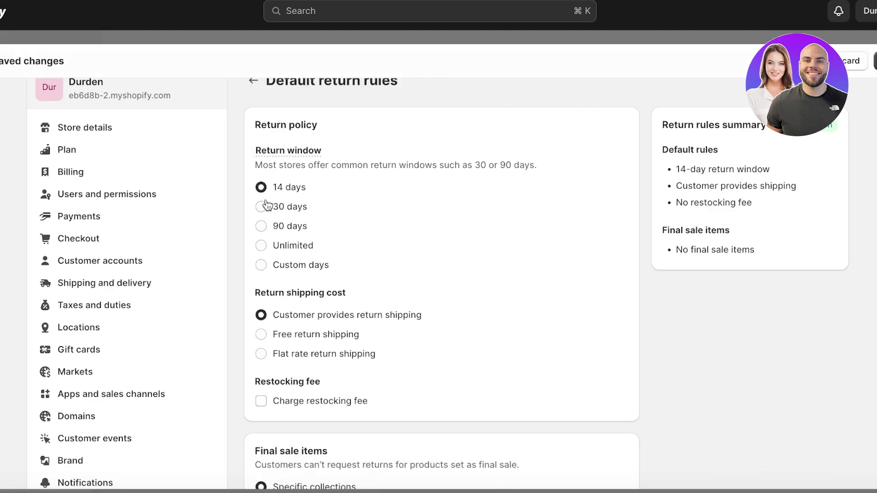
Make the Bottoms collection final-sale items under specific collections.
scroll(274, 200, "down", 3)
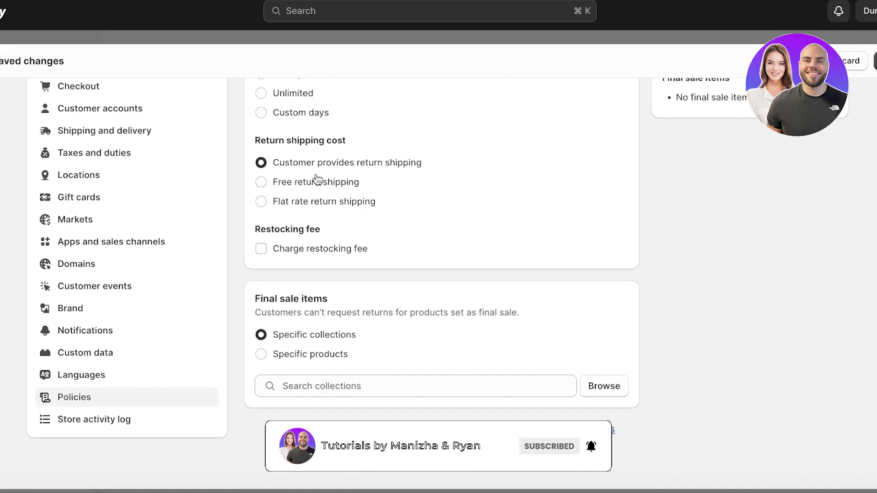
scroll(307, 355, "down", 1)
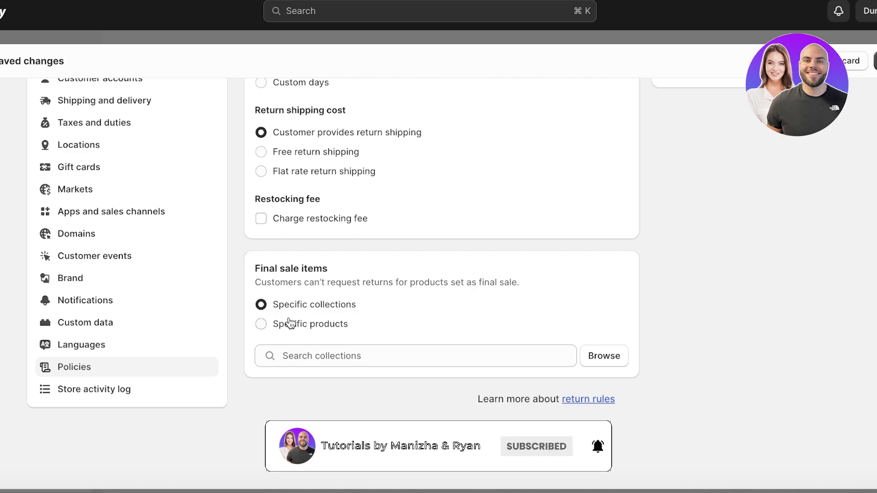
left_click(286, 326)
left_click(282, 310)
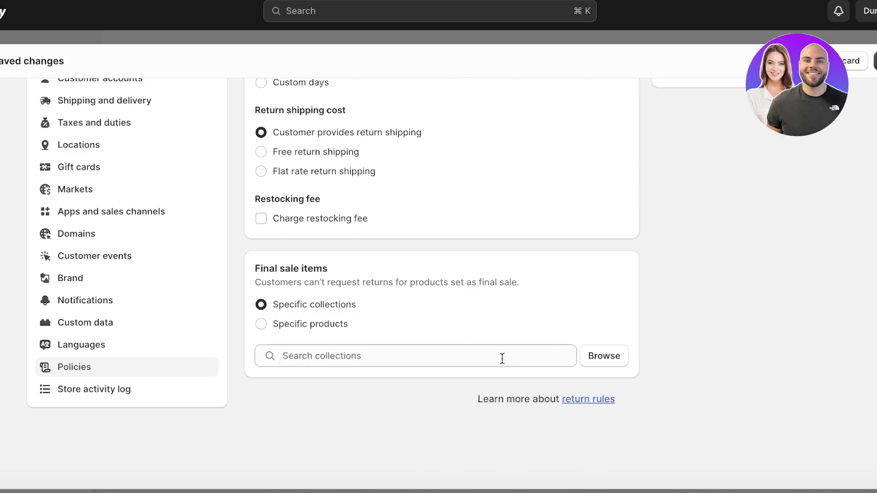
left_click(594, 361)
left_click(322, 122)
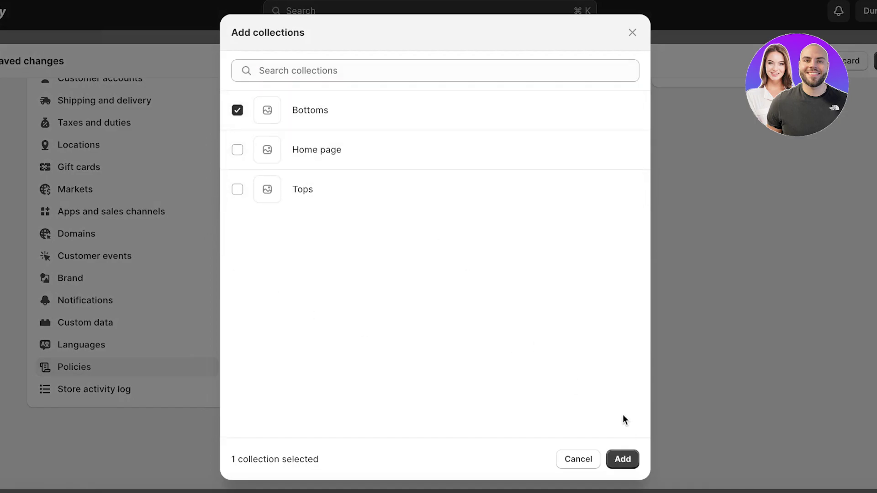
left_click(623, 459)
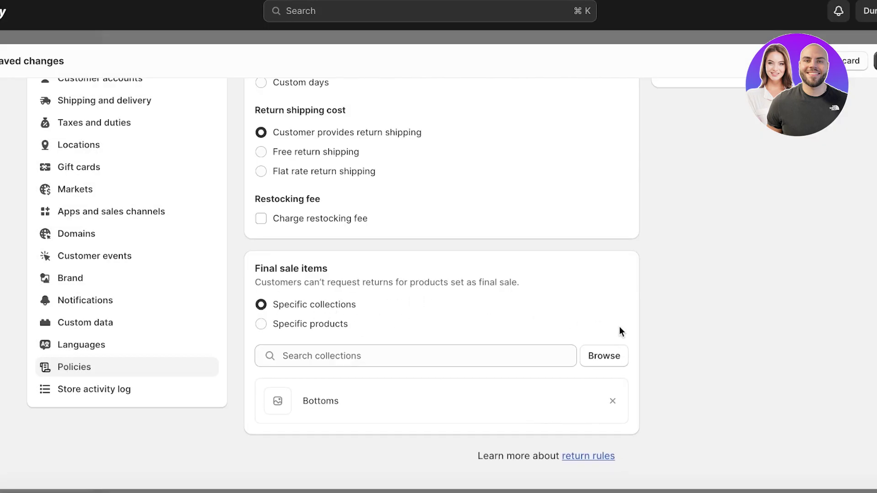
Back on the Policies page, copy the three return rule lines.
scroll(457, 386, "up", 4)
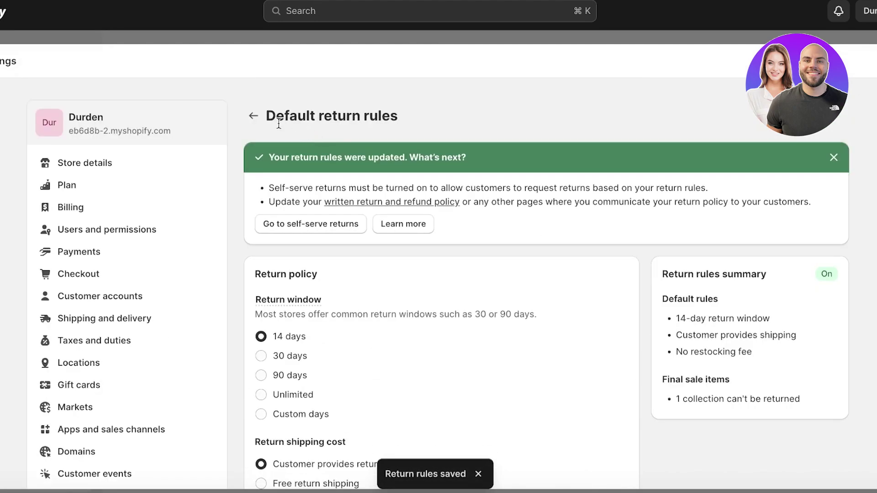
left_click(252, 118)
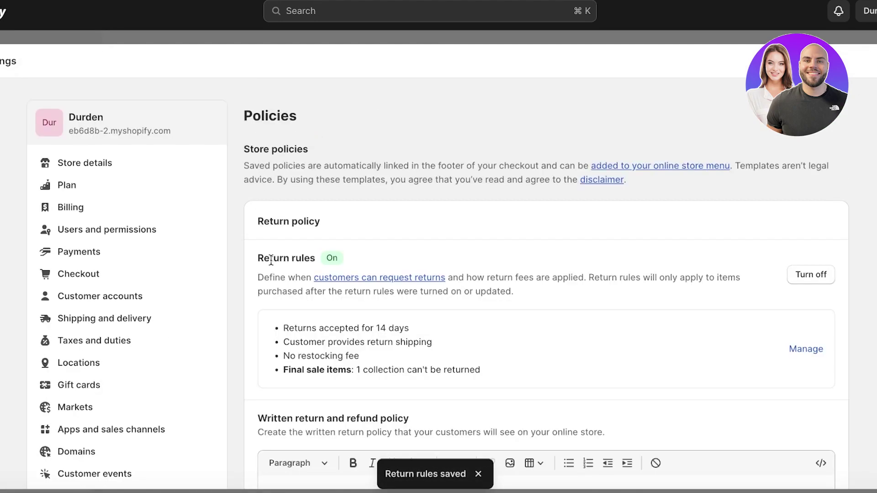
scroll(268, 271, "down", 3)
left_click_drag(280, 208, 534, 252)
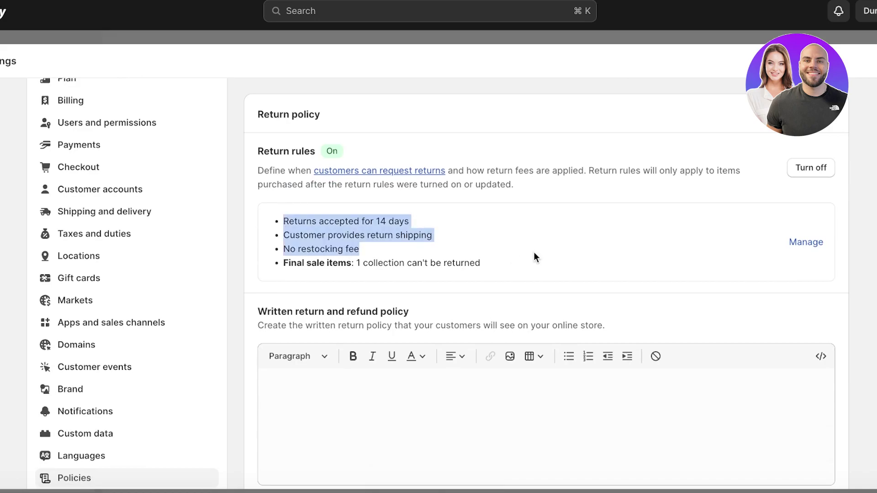
right_click(349, 229)
left_click(393, 264)
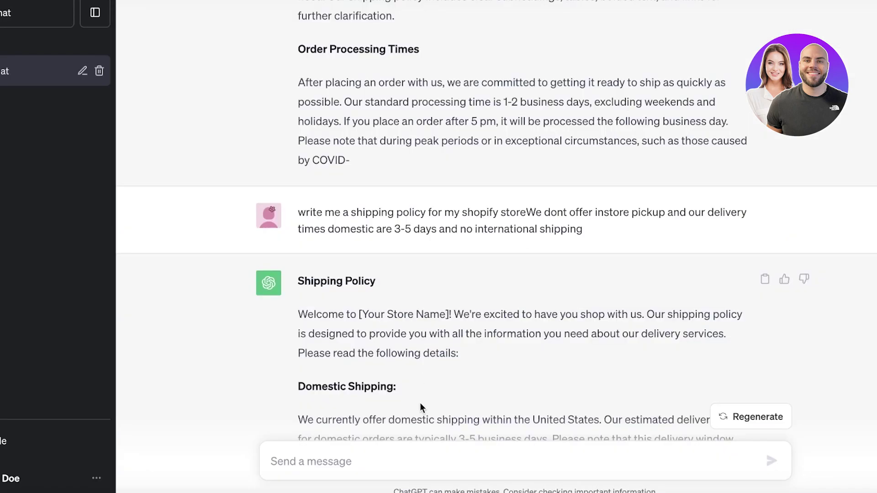
Ask ChatGPT for a store-credit-only refund policy: 14-day returns, non-returnable Bottoms.
left_click(408, 446)
type("write me a ")
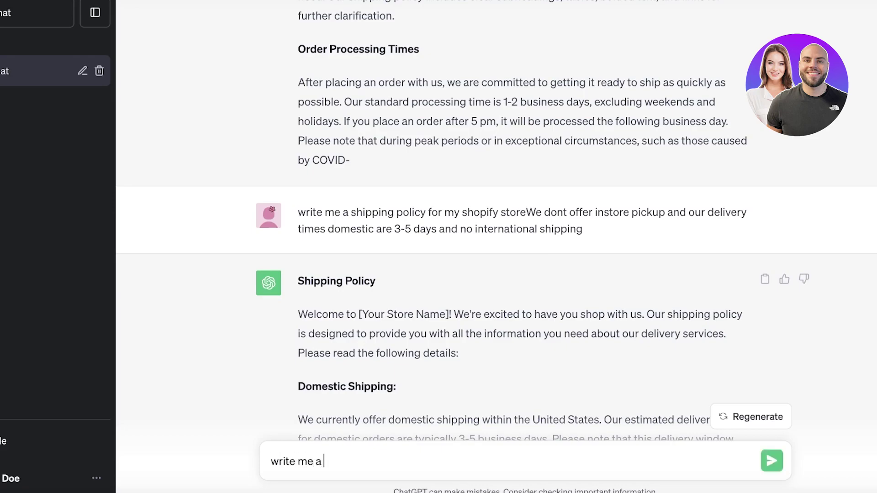
type("return and refund polic")
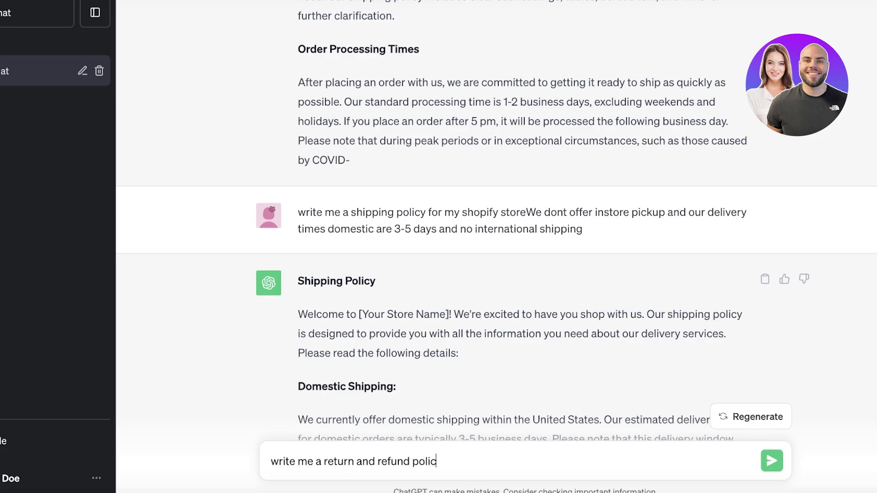
type("y. WE dont of")
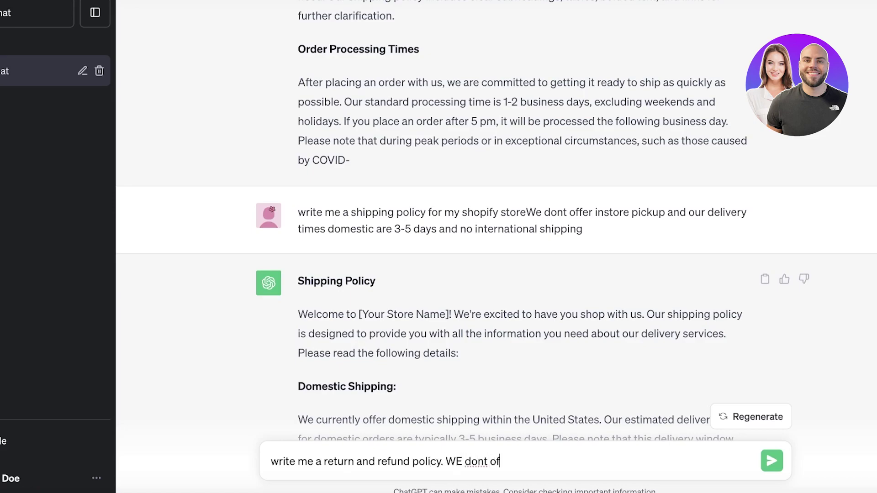
type("fer refunds on")
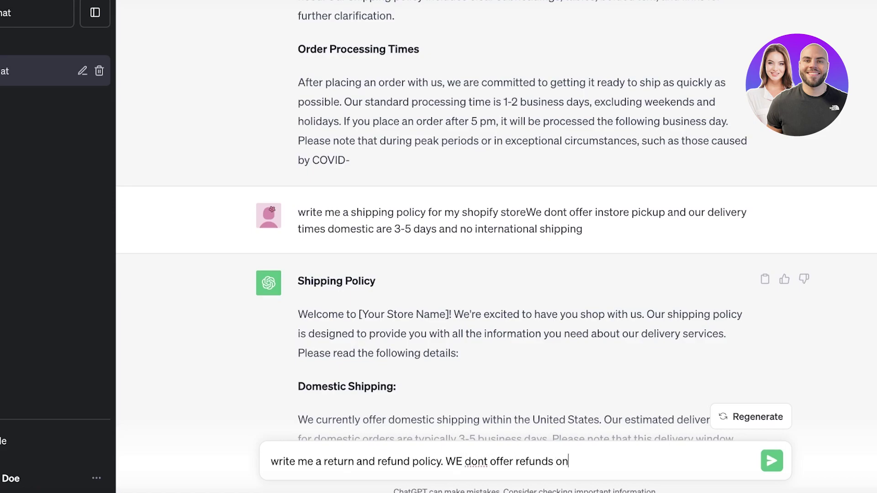
type("ly store credit if the customer ")
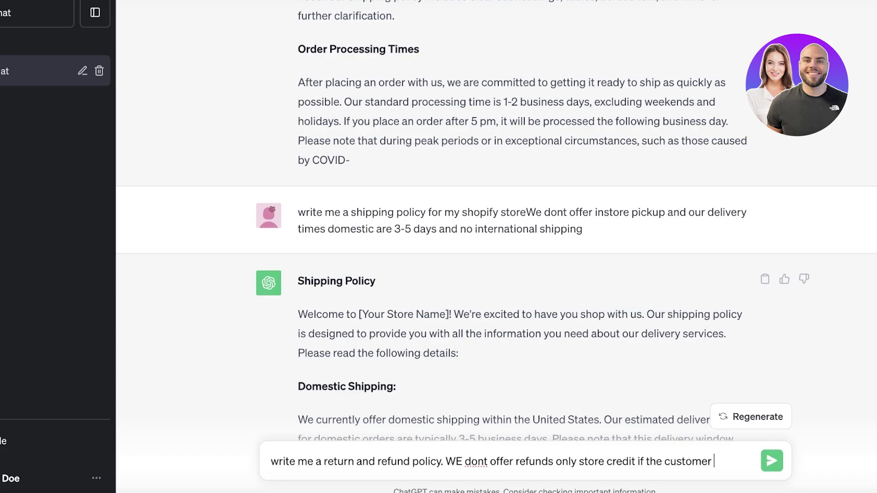
type("receives a brok")
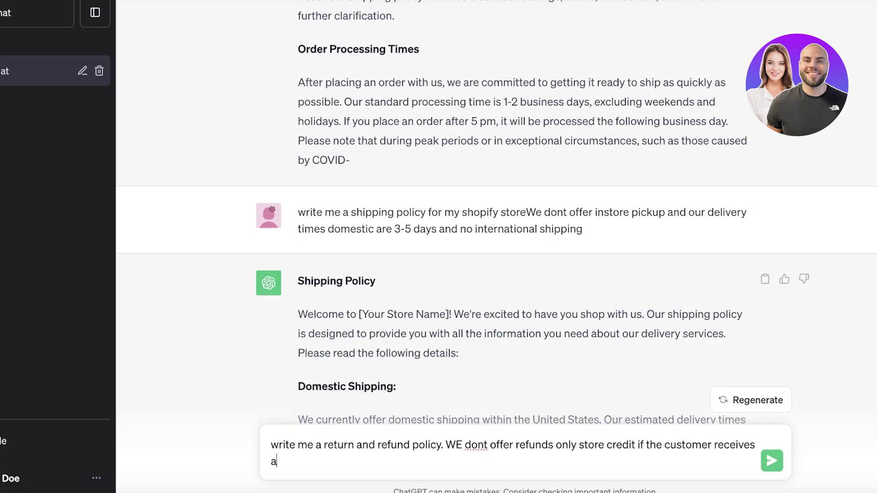
type("en, torn or damaged")
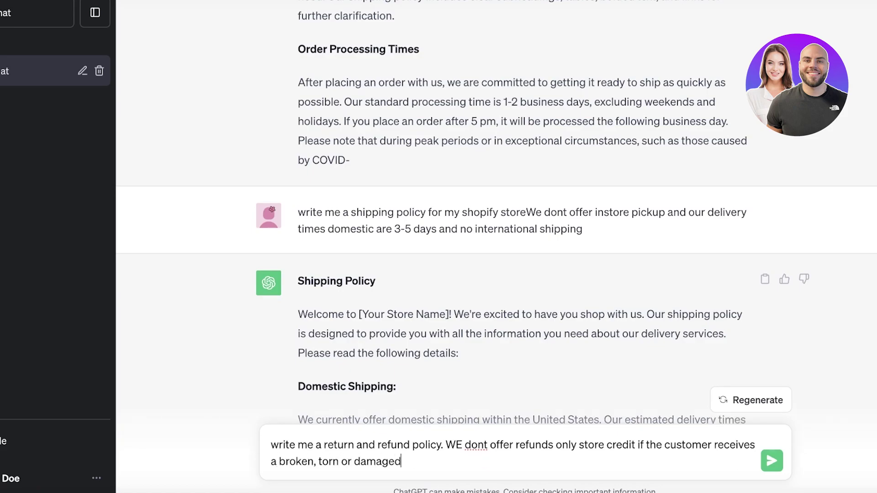
type("item. Returns accepted for 14 days")
key("shift+Return")
type("Customer provides return shipping")
key("shift+Return")
type("No restocking fee")
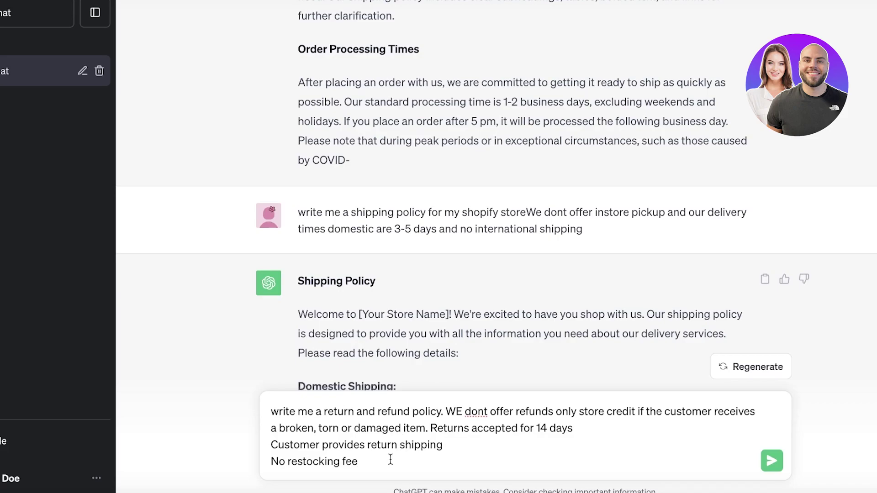
type("and items in the")
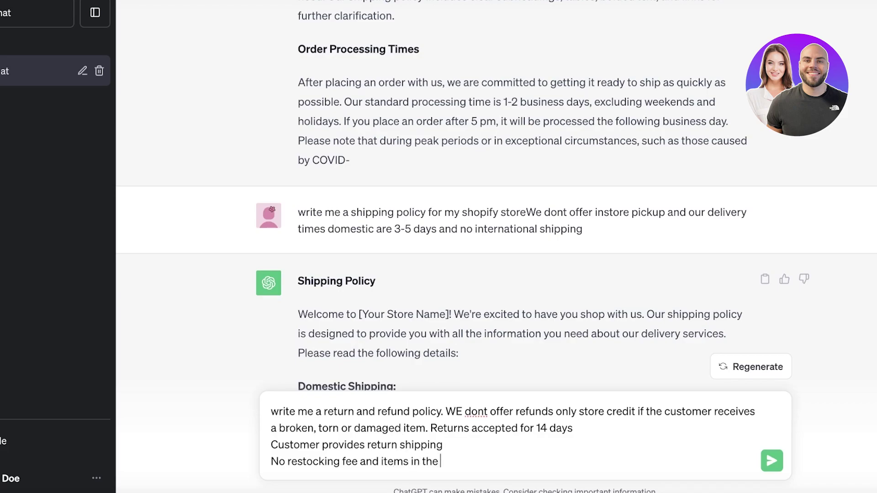
type(" Bottoms collection cannot be")
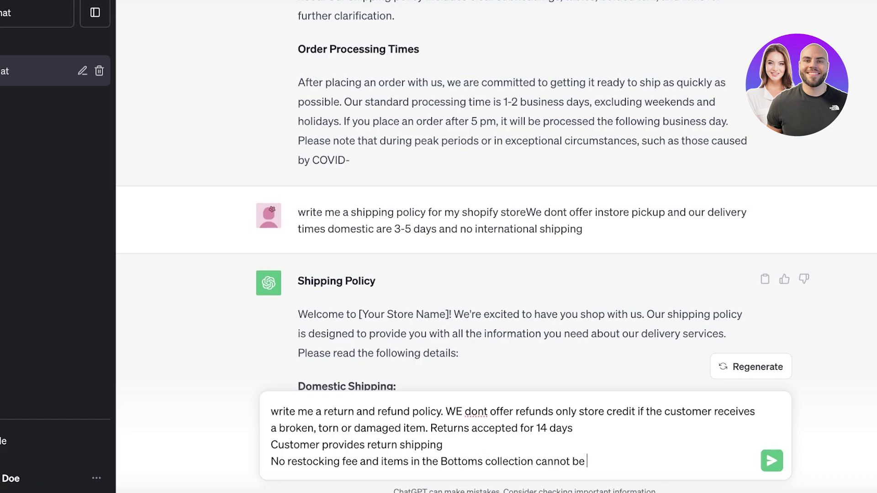
type(" returned")
key("Return")
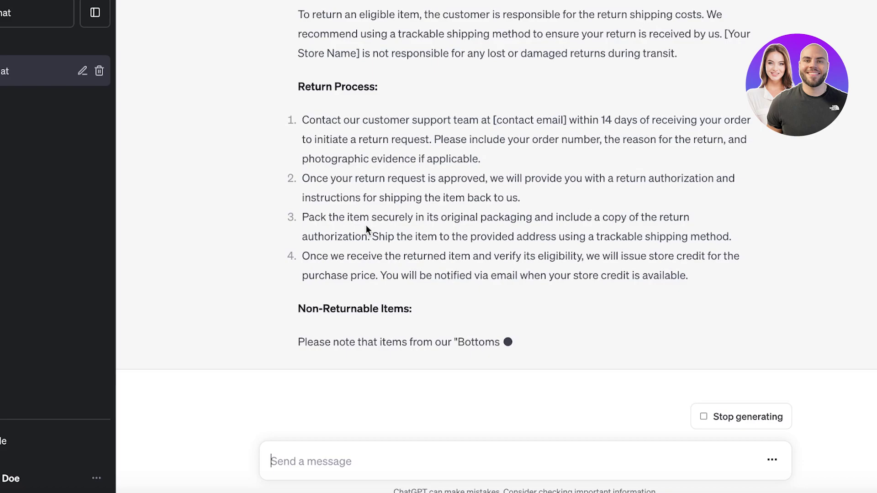
Copy ChatGPT's generated return and refund policy.
scroll(366, 226, "up", 15)
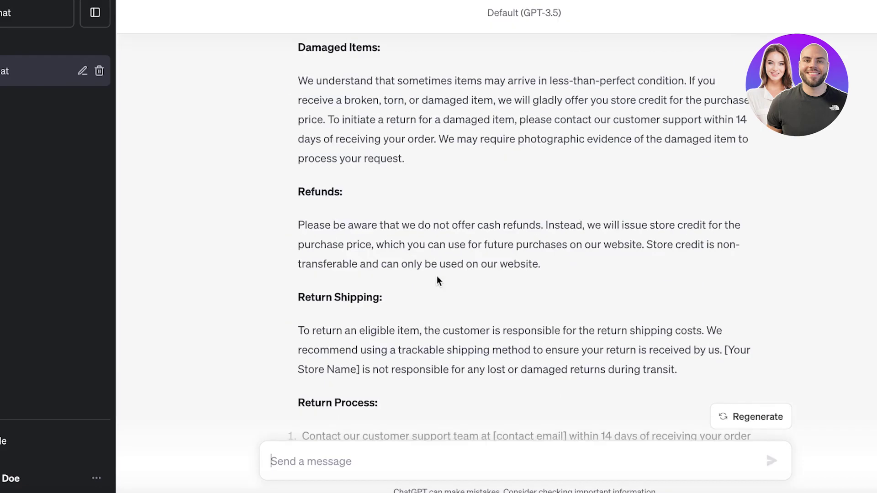
left_click(764, 217)
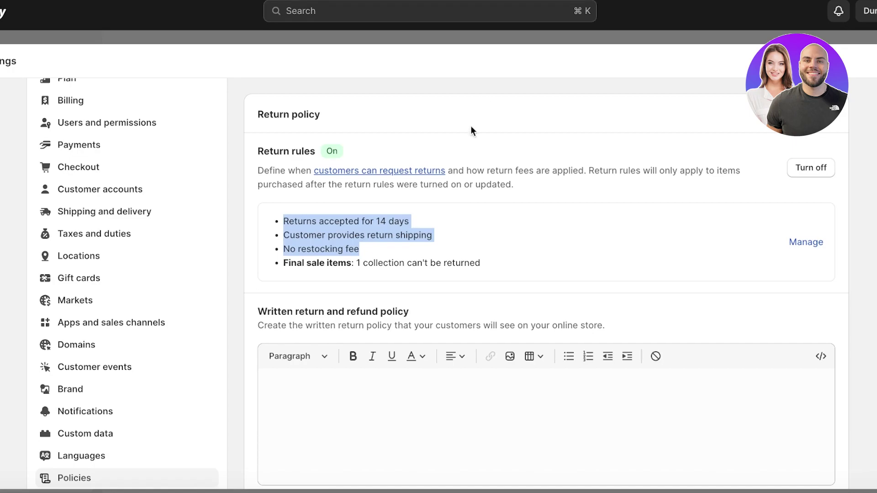
scroll(431, 327, "down", 4)
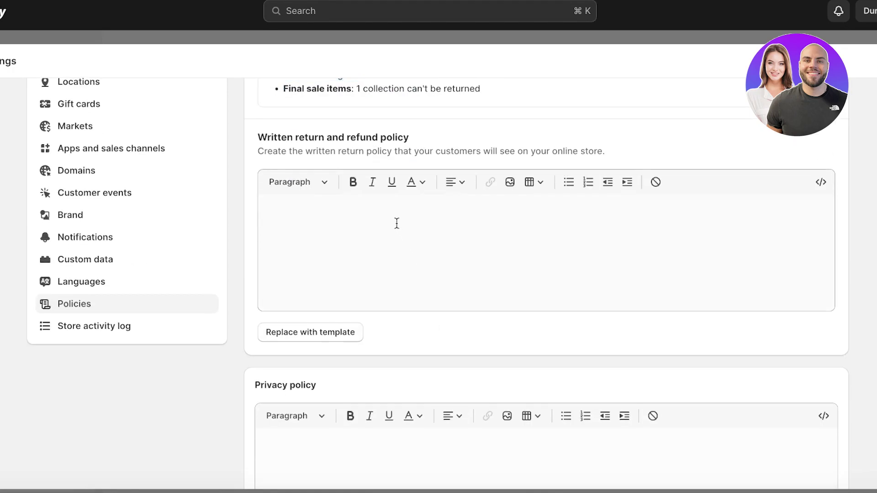
Paste the policy into the written return policy field and name the store Durden.
left_click(323, 223)
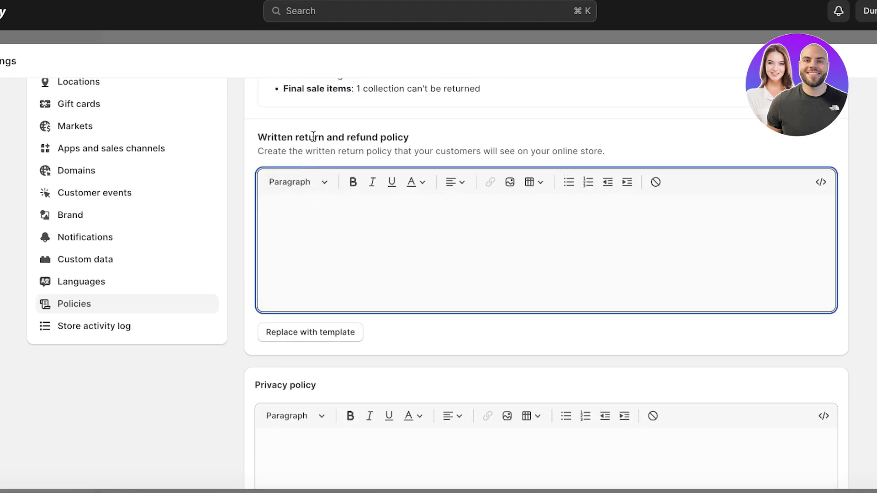
key("super+v")
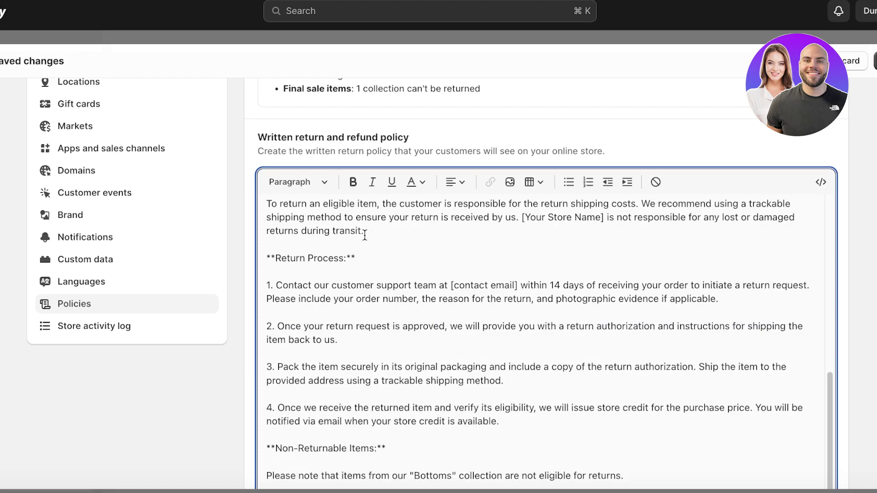
scroll(691, 255, "down", 4)
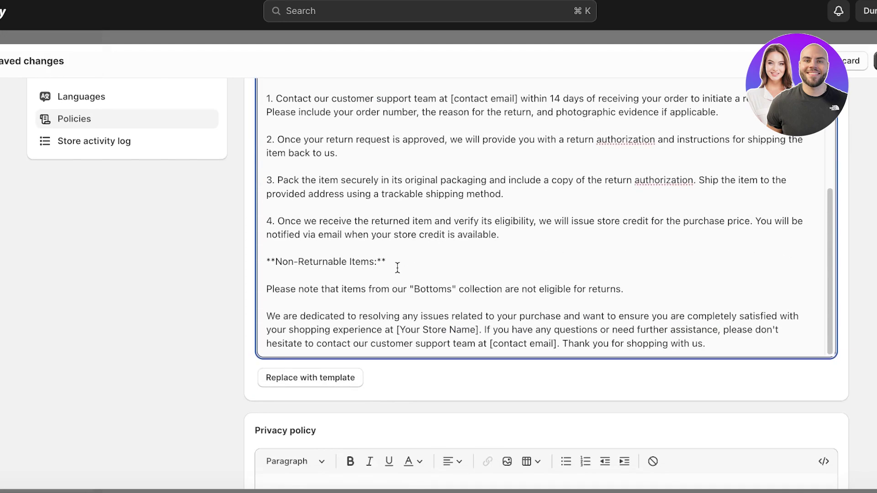
scroll(401, 268, "up", 1)
scroll(407, 320, "down", 1)
left_click_drag(396, 330, 479, 332)
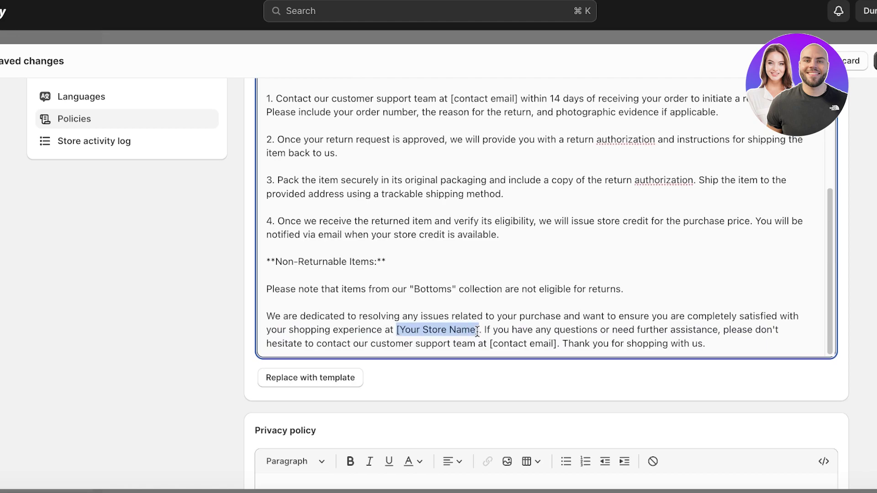
type("Durden")
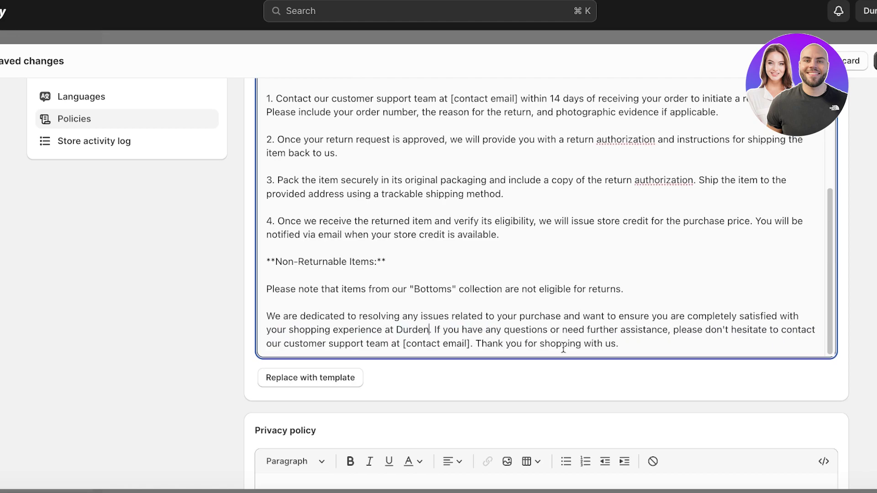
Delete the closing sentences about contacting support.
left_click_drag(619, 344, 437, 334)
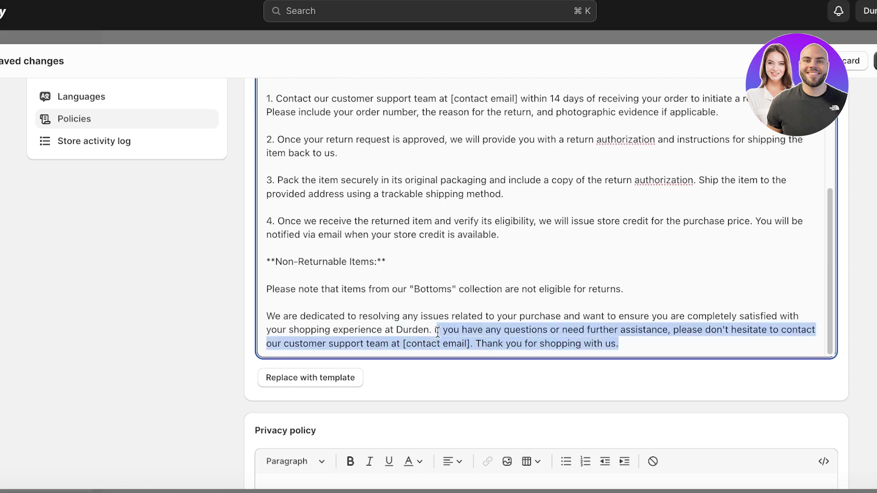
key("BackSpace")
scroll(385, 271, "up", 5)
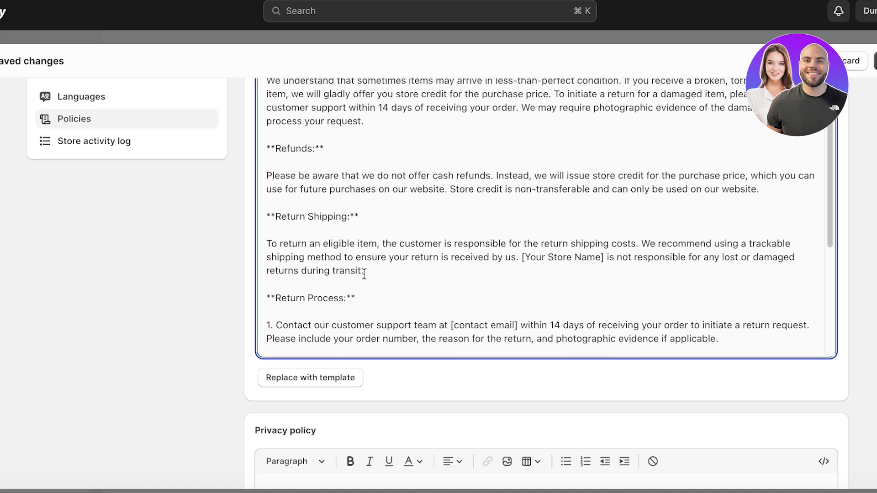
scroll(365, 274, "up", 8)
scroll(420, 251, "down", 4)
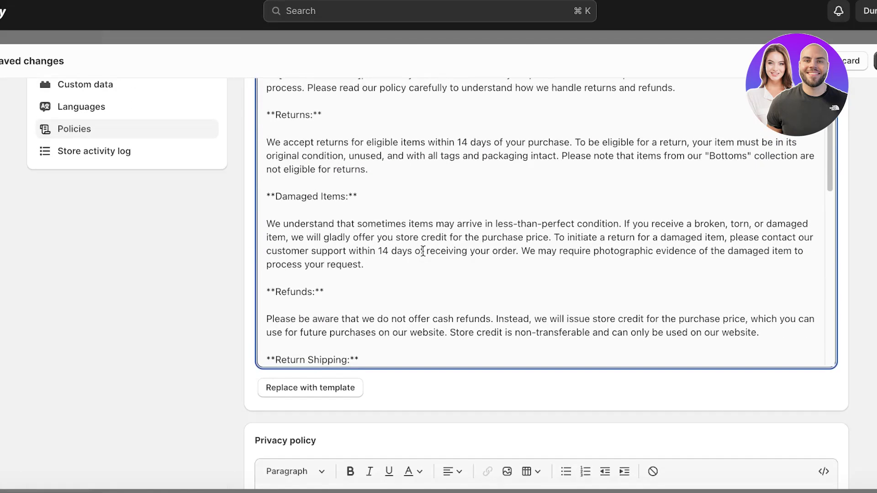
scroll(423, 250, "up", 1)
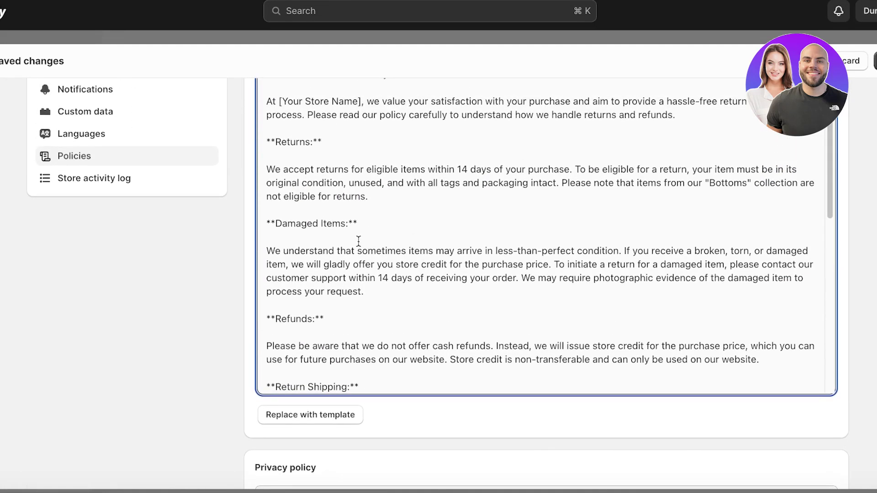
scroll(359, 241, "down", 2)
scroll(305, 283, "down", 1)
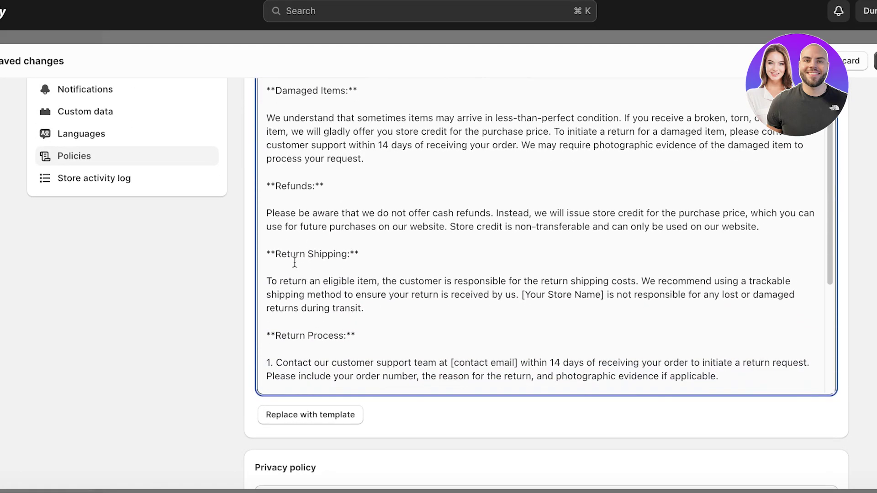
scroll(583, 219, "down", 3)
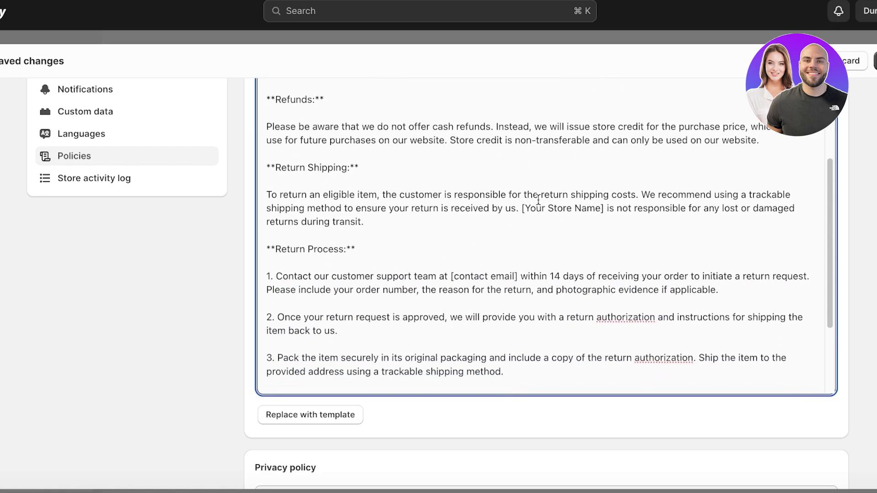
Remove the store name and contact email placeholders and delete the Return Process section.
left_click_drag(523, 207, 604, 213)
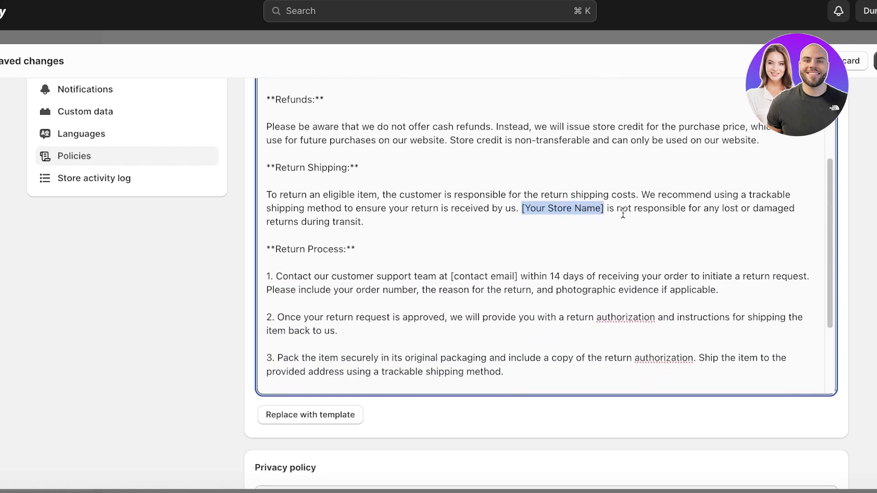
key("BackSpace")
key("BackSpace")
key("BackSpace")
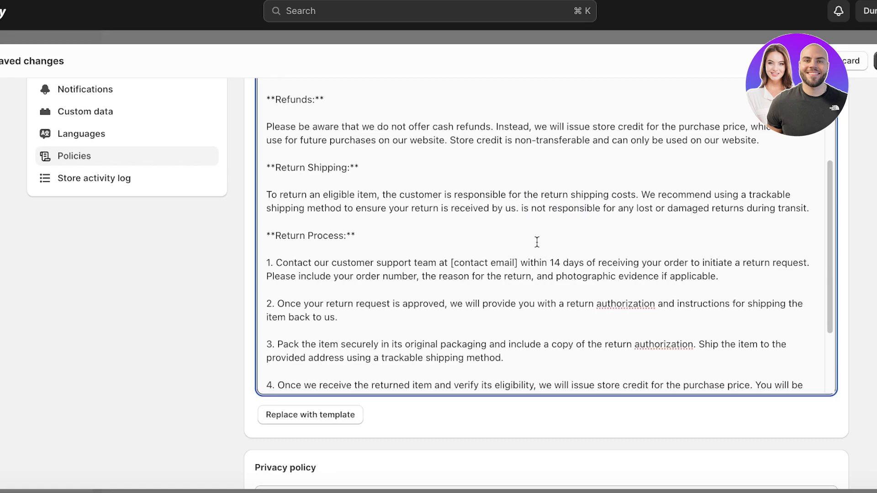
left_click(450, 262)
scroll(330, 253, "down", 3)
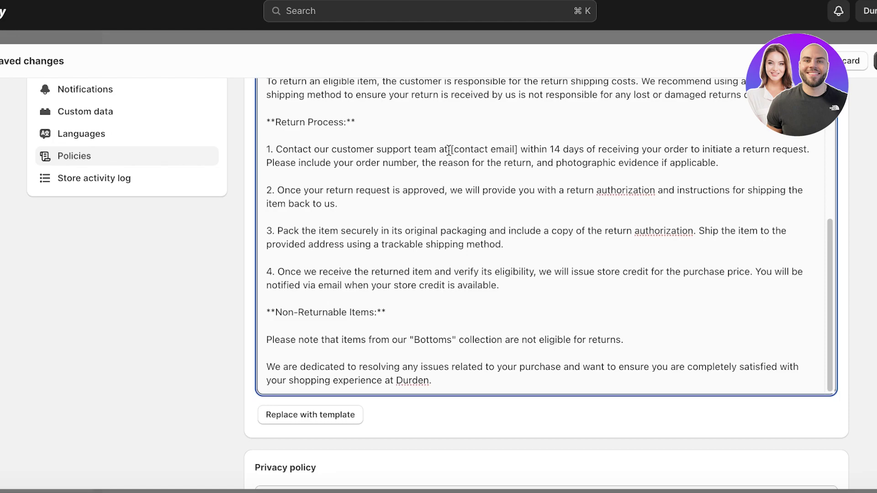
left_click_drag(449, 150, 514, 143)
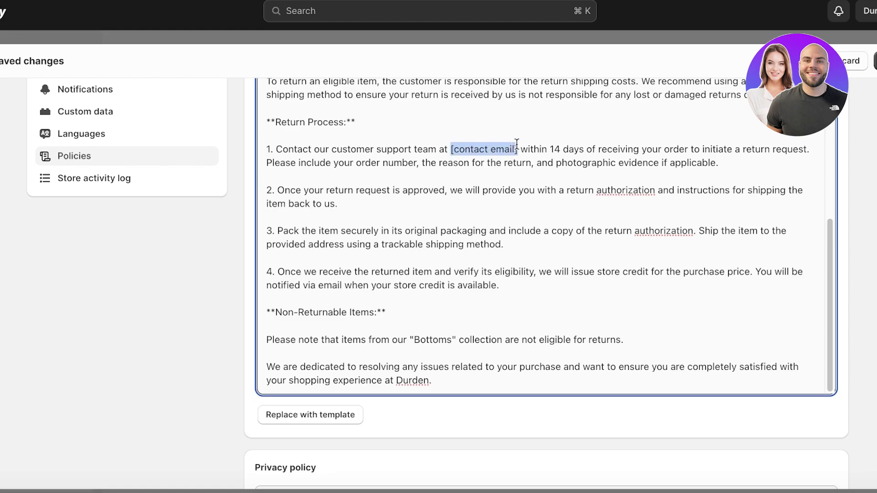
left_click_drag(267, 118, 631, 293)
key("BackSpace")
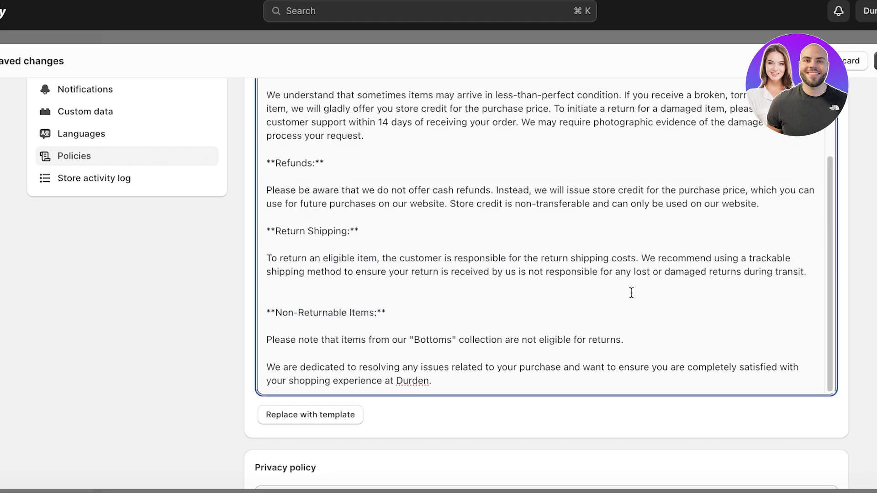
scroll(510, 311, "up", 1)
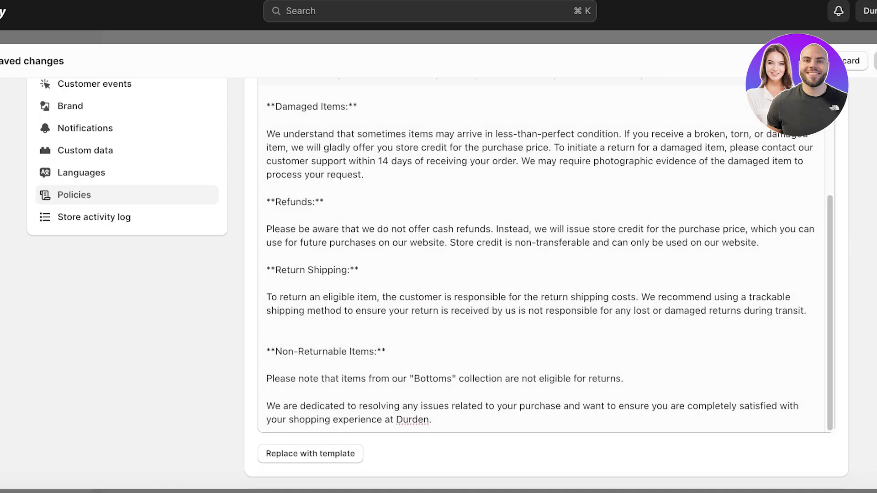
Save the edited policies with Ctrl+S, then exit Settings to the Home dashboard.
key("super+s")
scroll(479, 245, "down", 8)
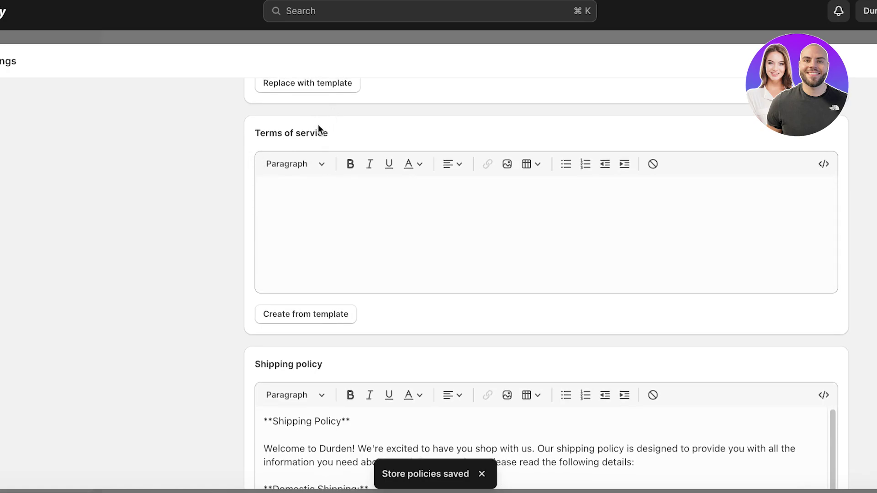
scroll(340, 199, "down", 10)
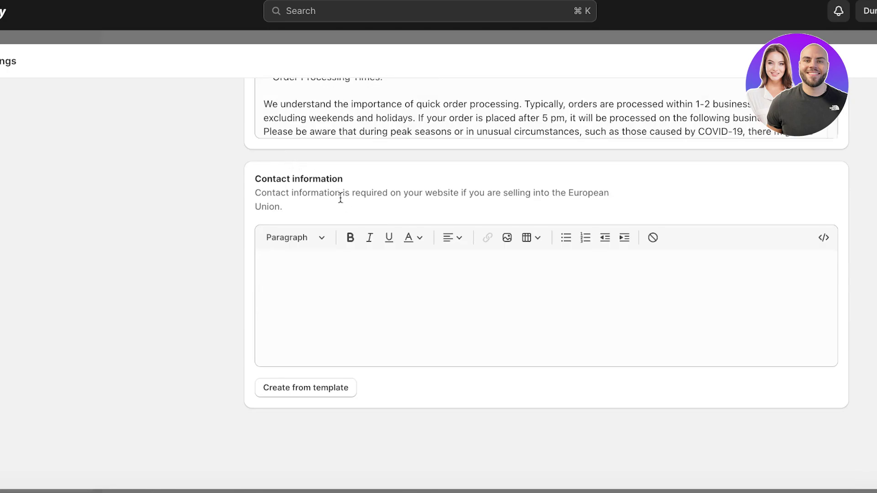
scroll(338, 205, "up", 1)
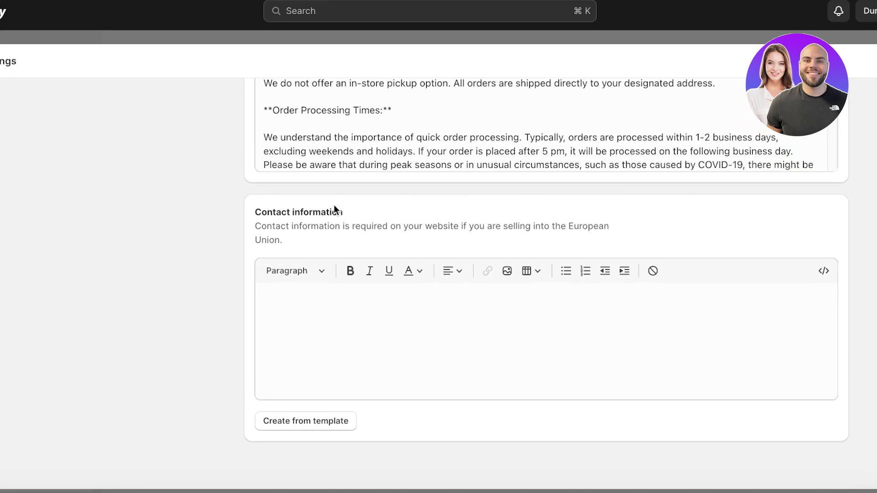
scroll(343, 315, "up", 6)
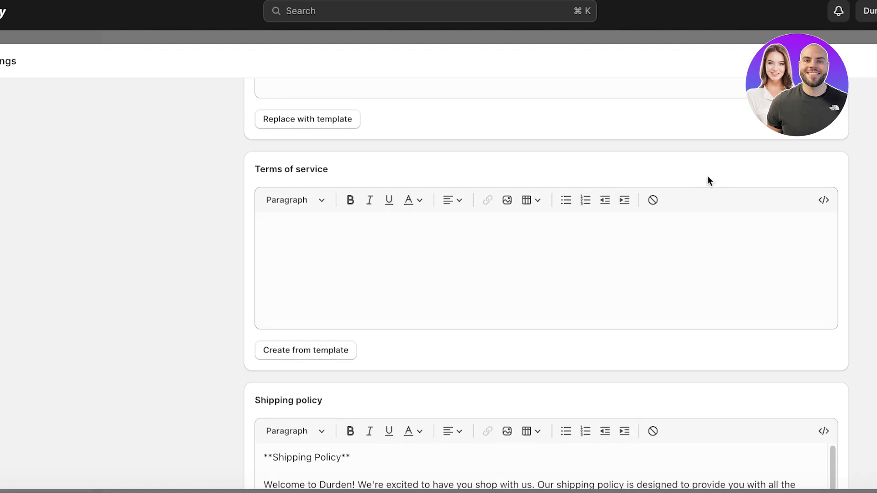
key("Escape")
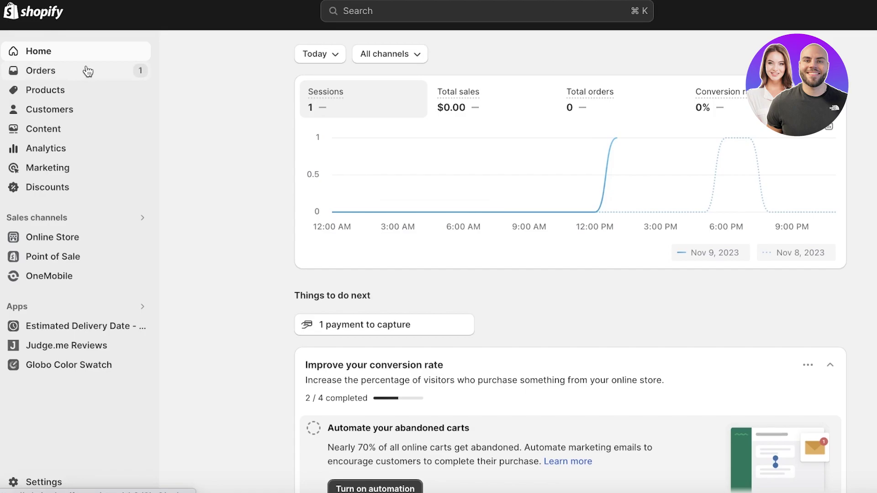
From Online Store themes, open Copy of Dawn in the theme editor.
left_click(58, 239)
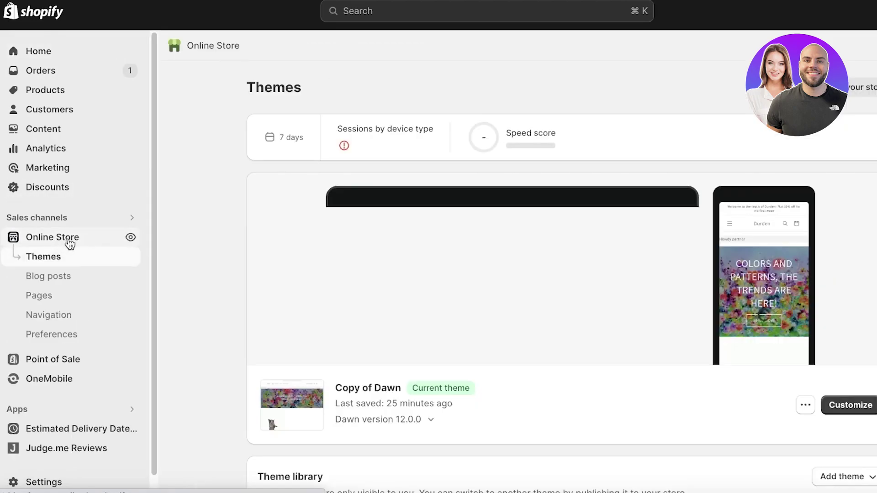
left_click(861, 405)
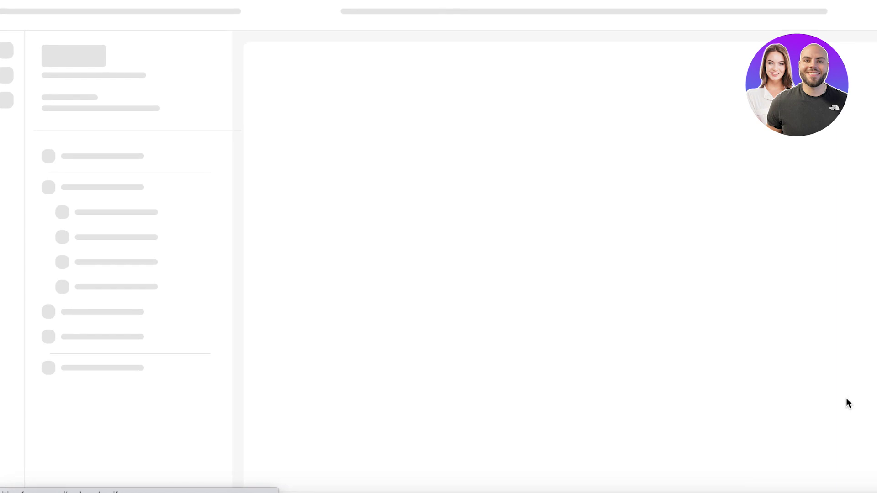
scroll(640, 231, "down", 15)
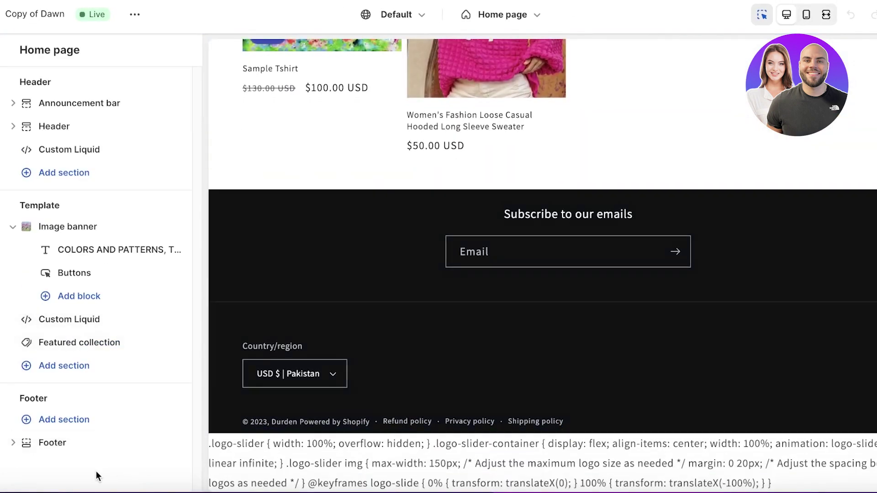
In the Footer section, toggle Show policy links off and back on.
left_click(54, 442)
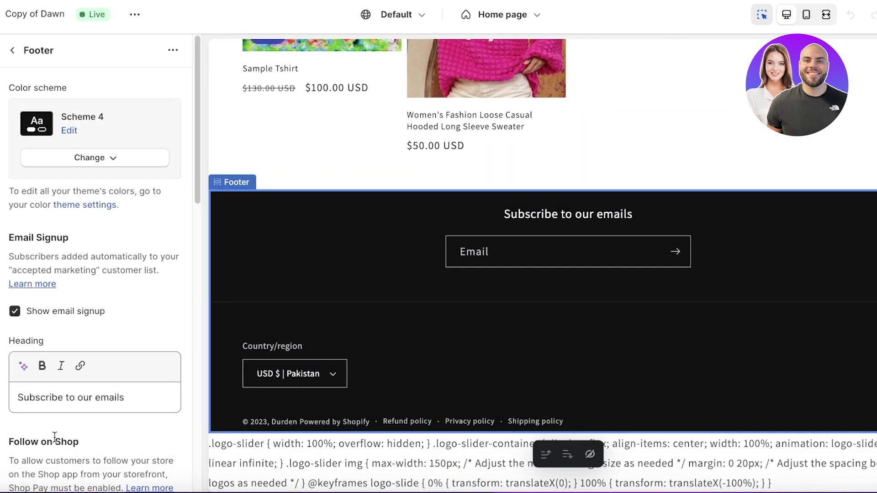
scroll(62, 433, "down", 3)
scroll(63, 433, "down", 12)
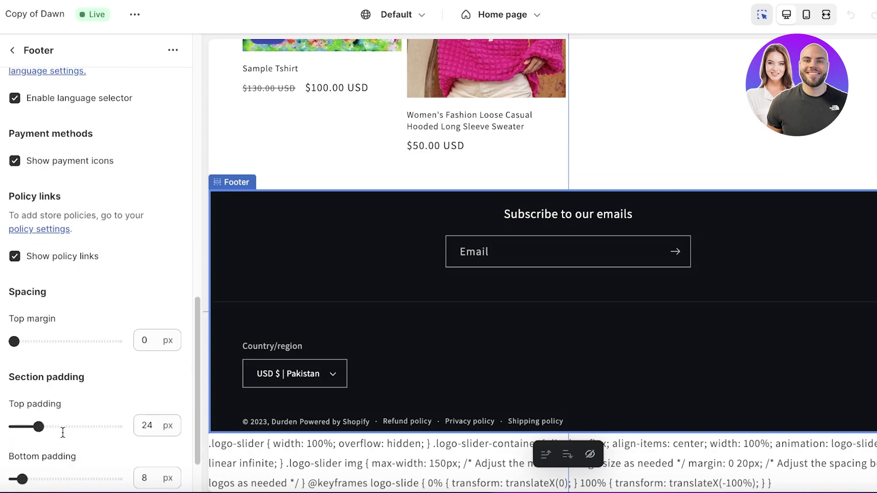
scroll(57, 380, "up", 1)
scroll(64, 325, "up", 15)
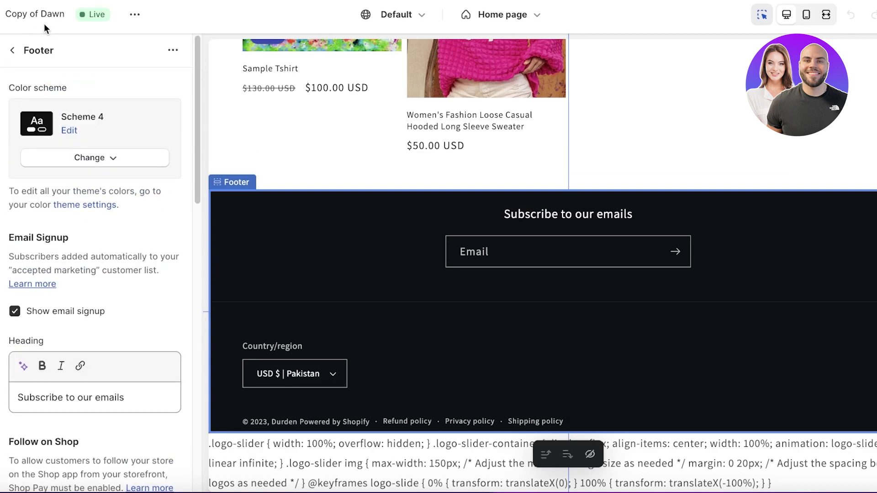
left_click(12, 50)
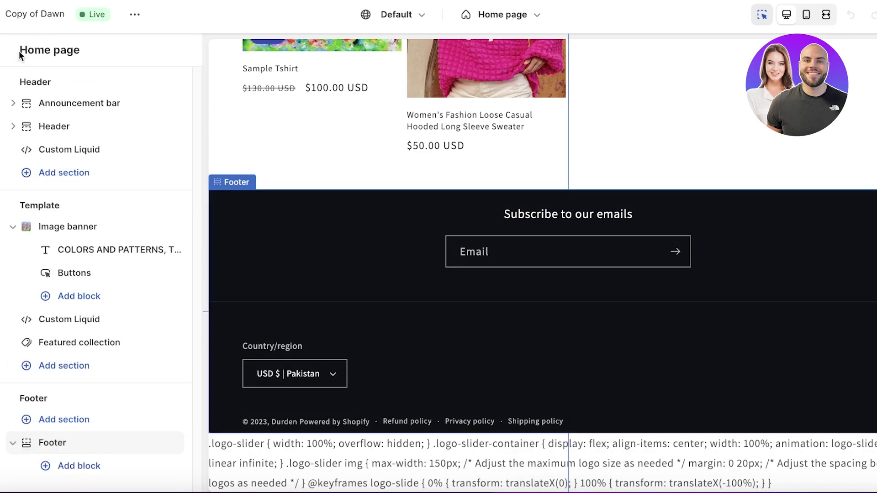
left_click(95, 446)
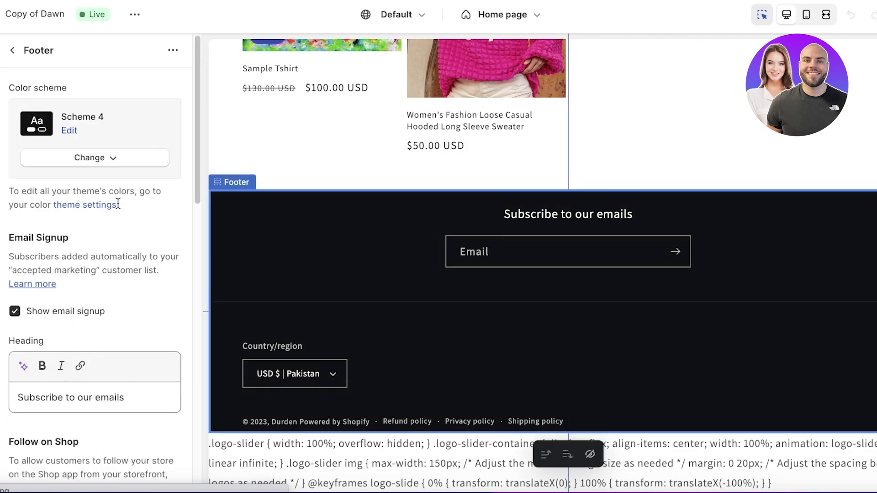
scroll(118, 203, "down", 2)
scroll(117, 203, "down", 7)
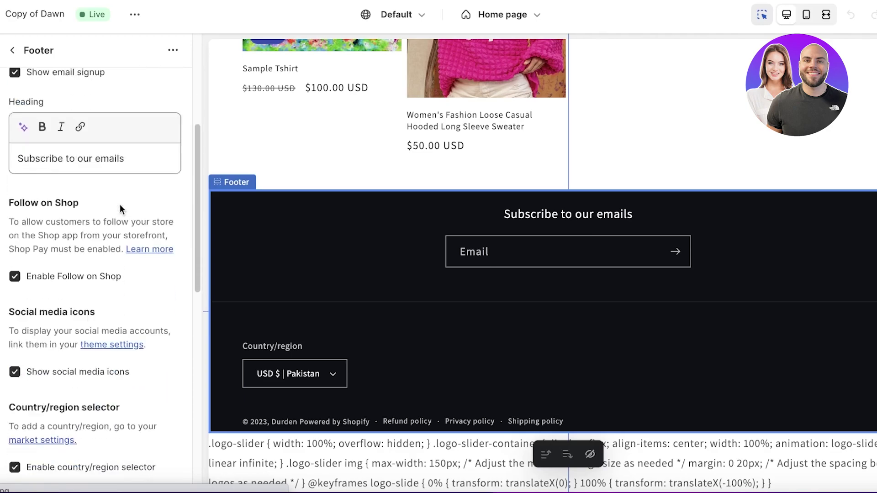
scroll(119, 209, "down", 4)
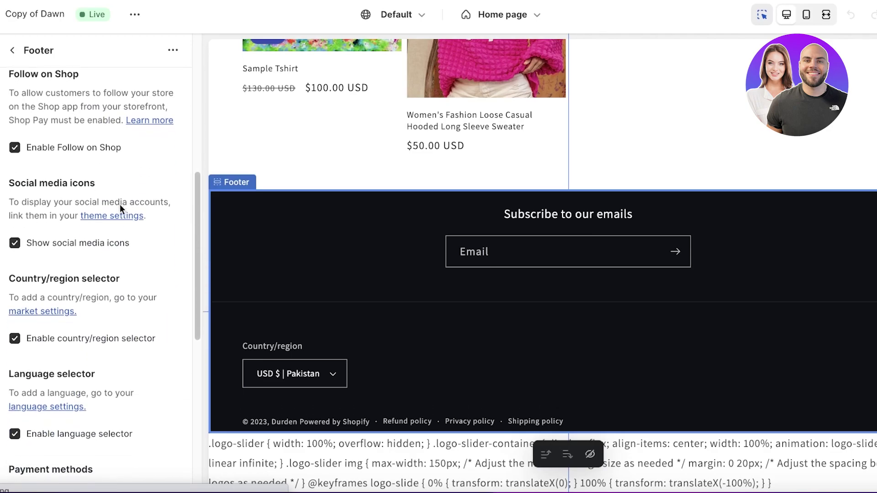
scroll(120, 210, "down", 2)
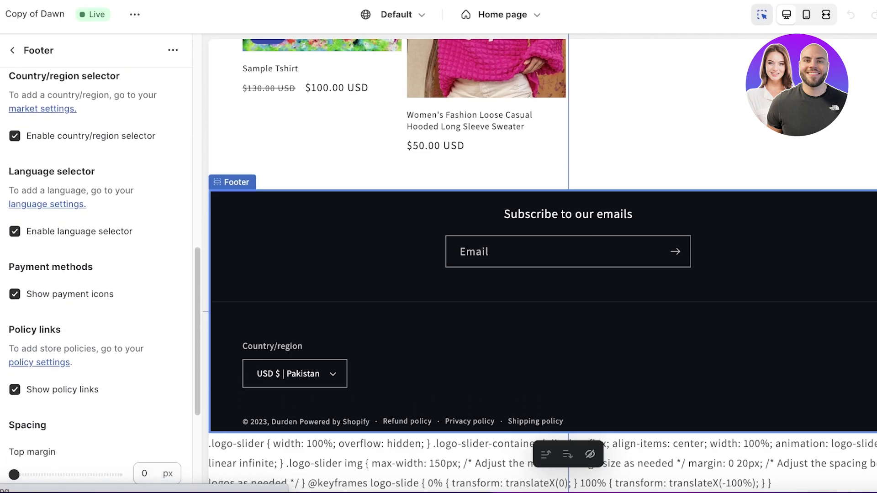
left_click(15, 390)
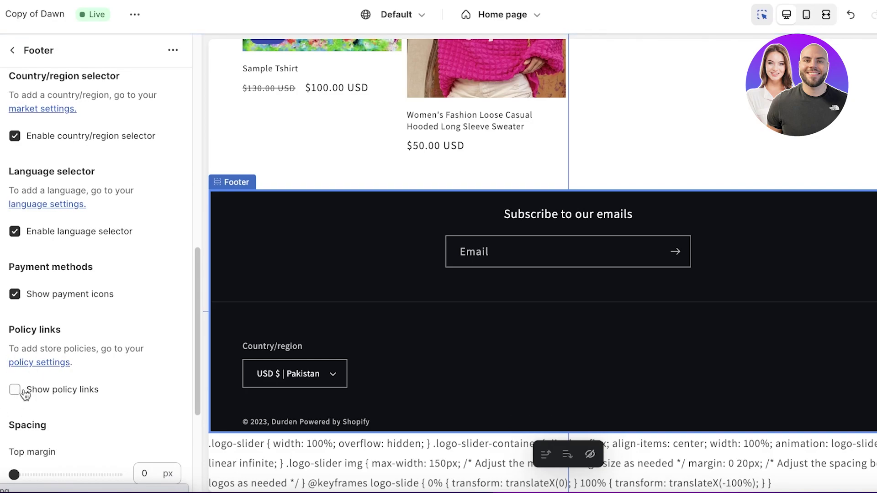
left_click(25, 394)
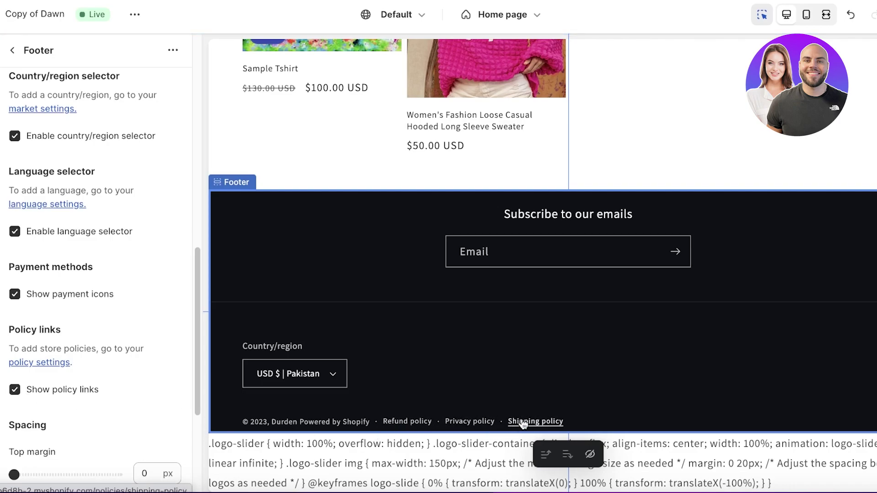
Set the footer's top margin to 40 px.
scroll(49, 426, "down", 1)
left_click_drag(16, 451, 54, 435)
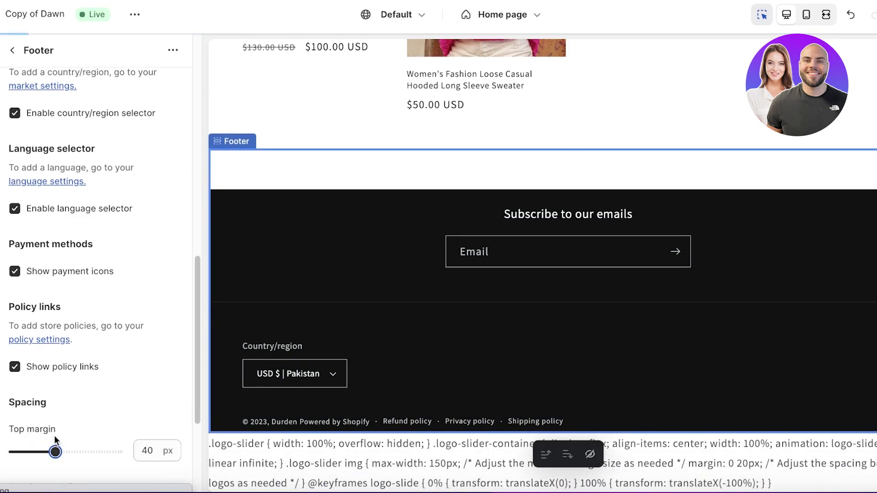
scroll(78, 347, "down", 3)
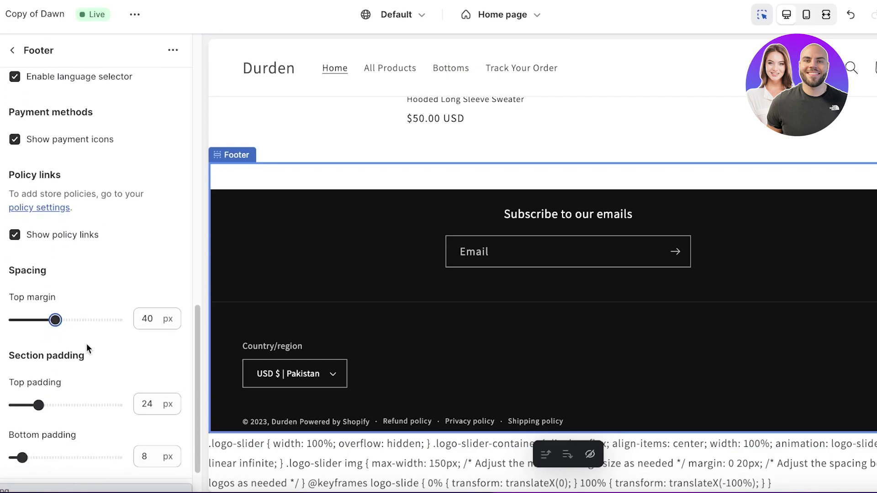
scroll(86, 349, "down", 1)
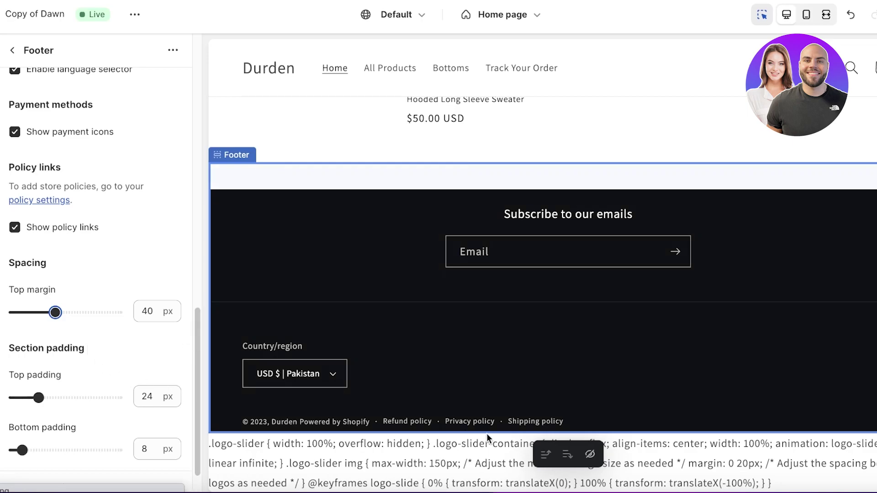
Preview the Privacy policy page via the footer link.
left_click(470, 423)
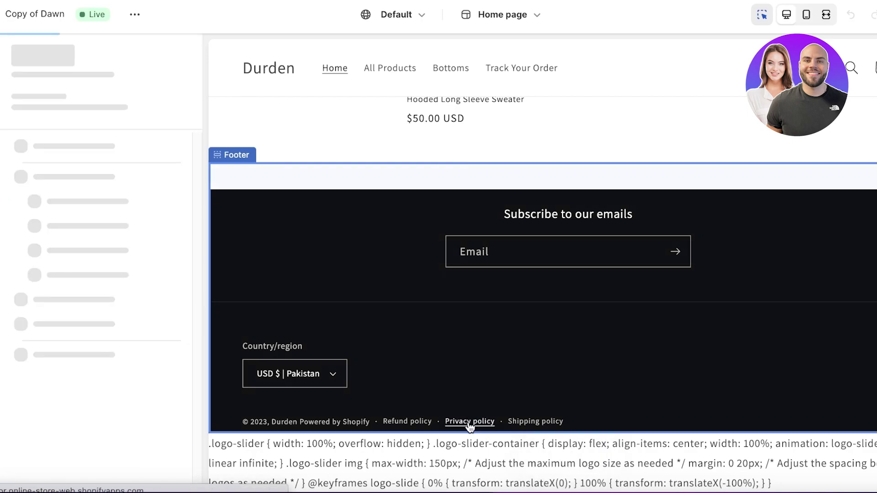
scroll(621, 219, "down", 3)
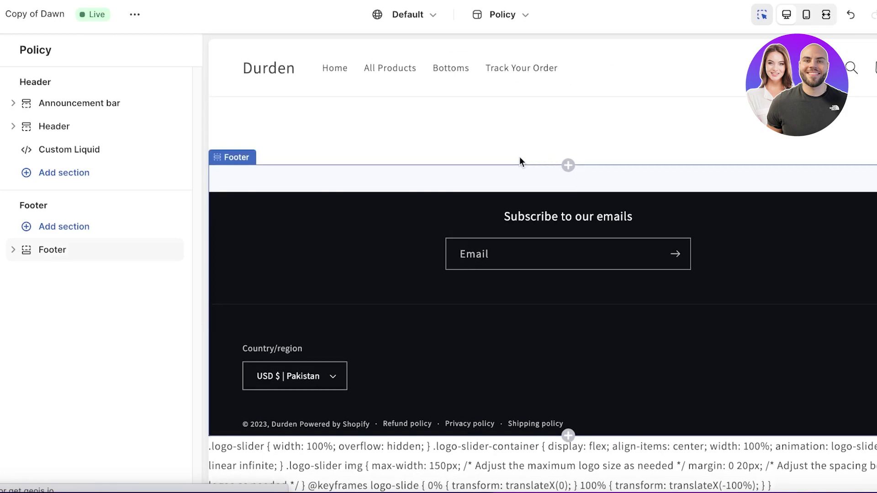
scroll(519, 169, "up", 5)
left_click(482, 20)
scroll(462, 287, "down", 3)
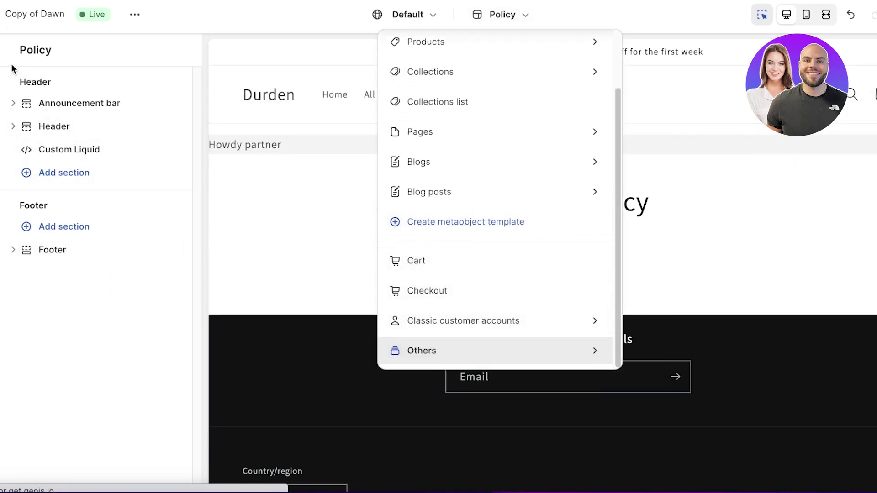
left_click(378, 381)
scroll(685, 397, "down", 3)
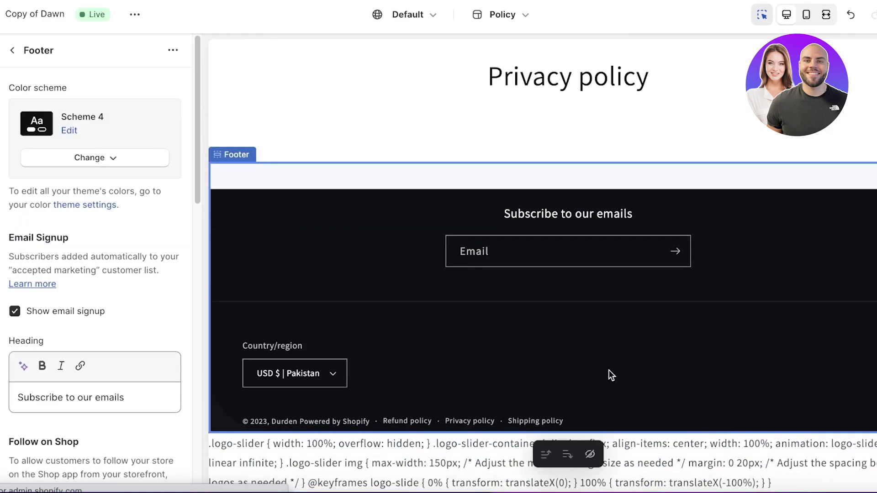
Preview the Shipping policy page, then leave the editor for the Themes page.
left_click(527, 423)
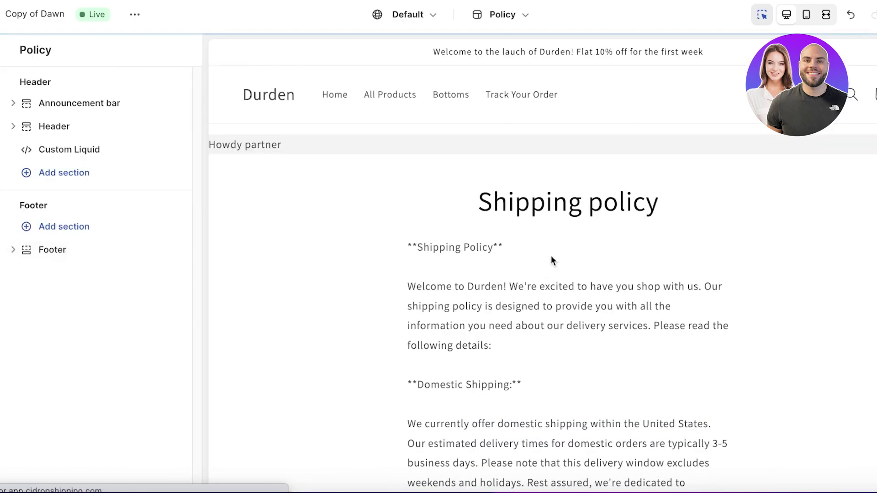
scroll(505, 270, "down", 15)
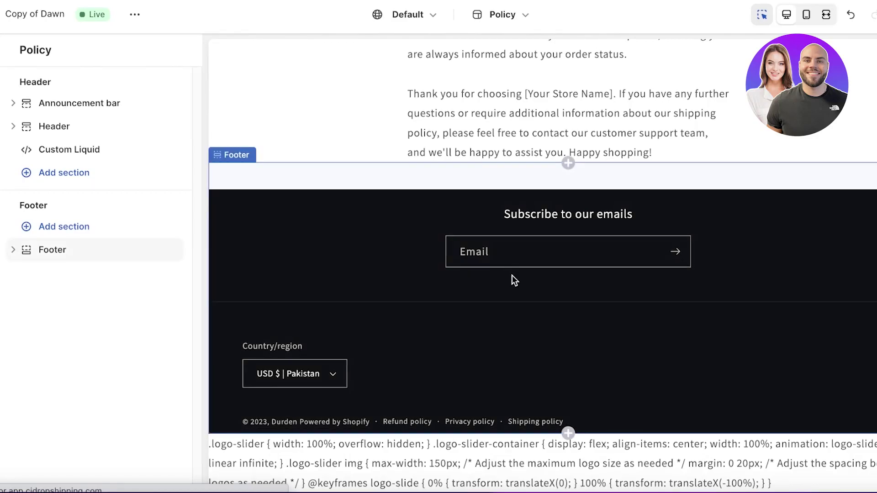
scroll(513, 276, "up", 10)
scroll(507, 274, "up", 10)
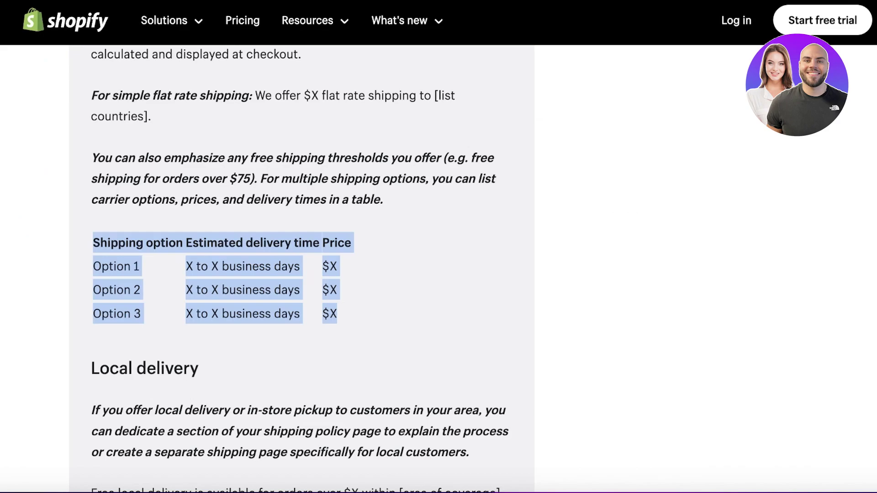
left_click(591, 131)
scroll(379, 179, "up", 10)
scroll(403, 267, "up", 7)
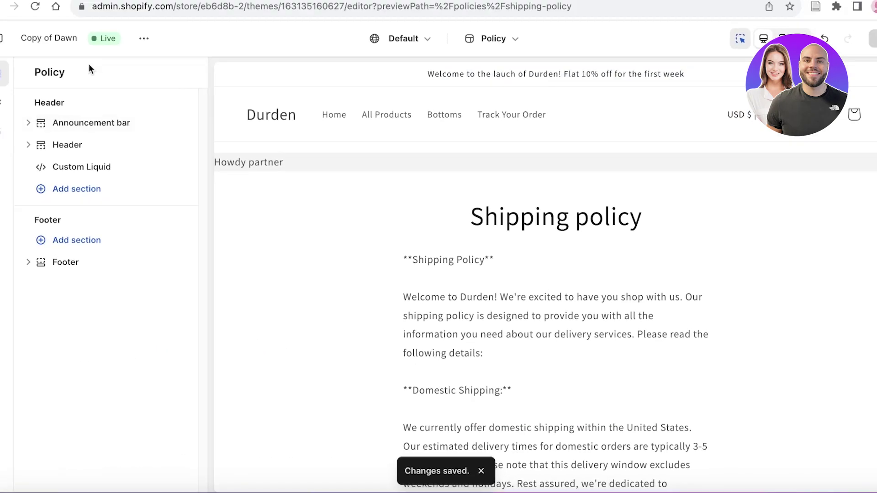
left_click(7, 40)
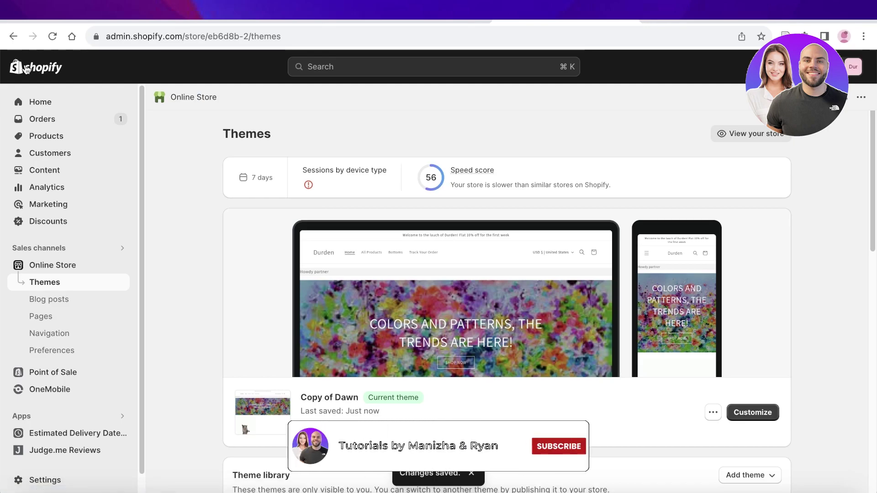